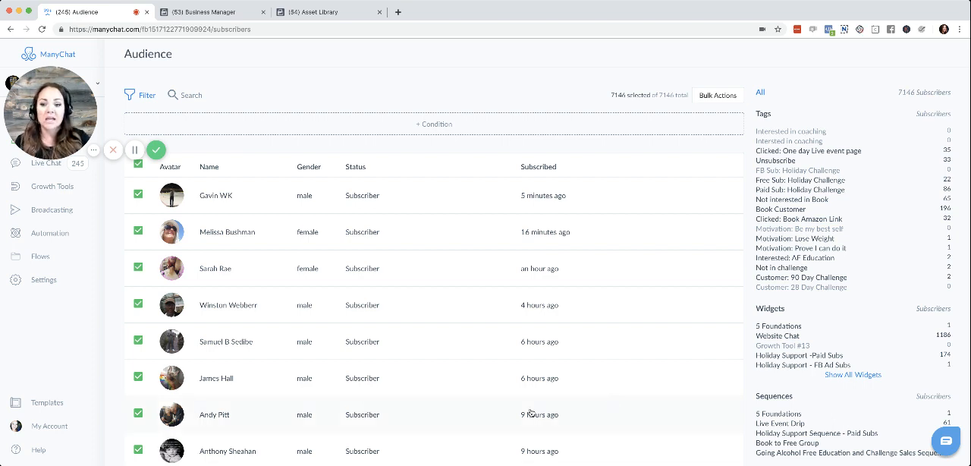
Export the PSIDs of all selected subscribers in bulk and download them as a CSV file.
{"action": "left_click_drag", "start_coordinate": [73, 121], "coordinate": [893, 98]}
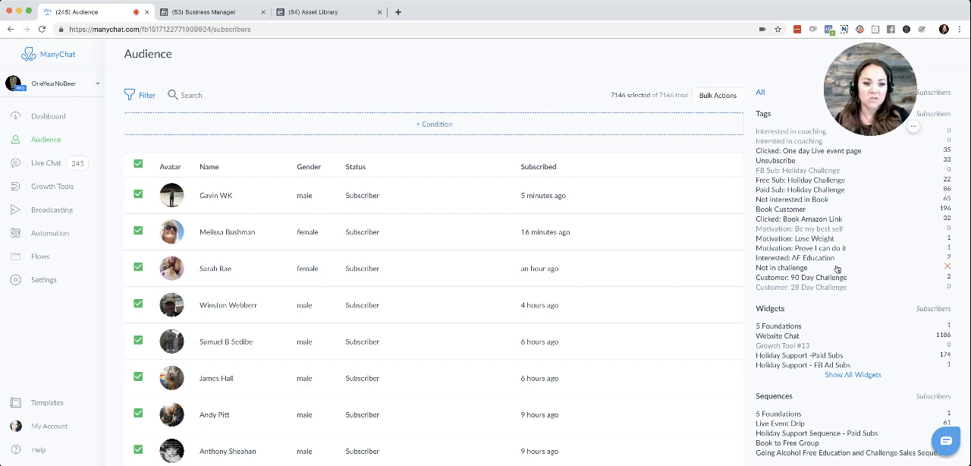
{"action": "left_click", "coordinate": [718, 98]}
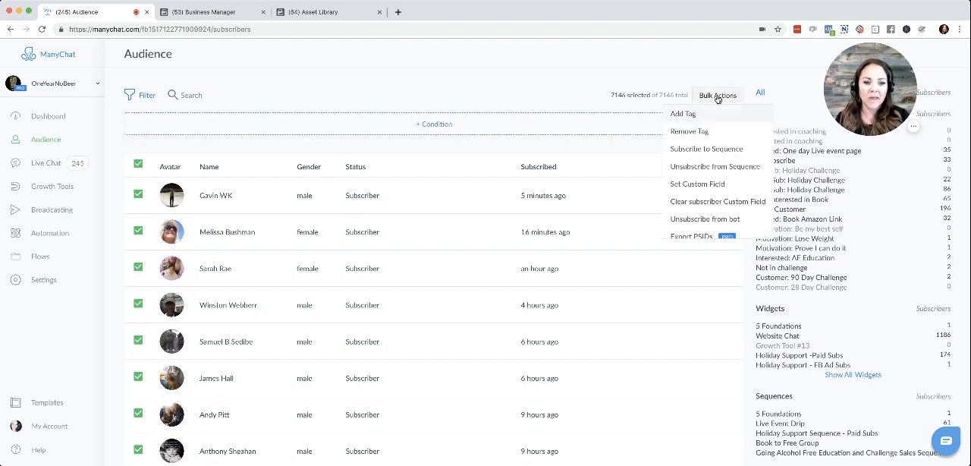
{"action": "left_click", "coordinate": [701, 235]}
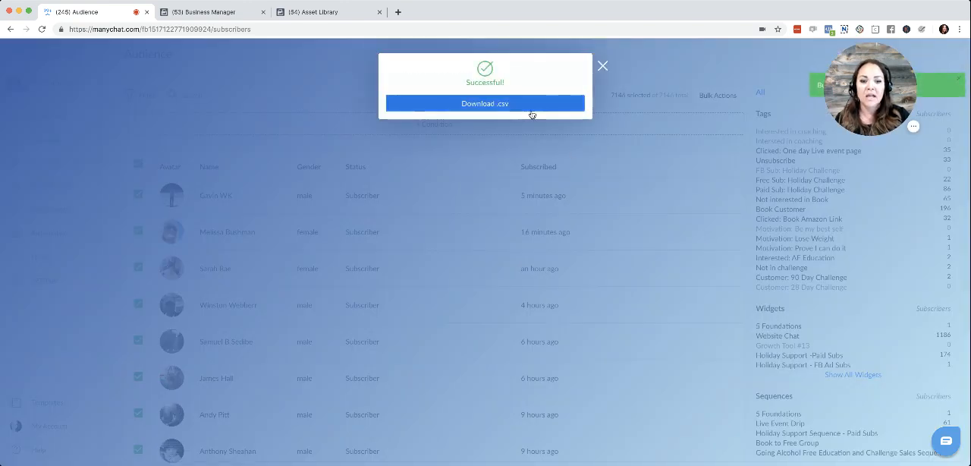
{"action": "left_click", "coordinate": [531, 106]}
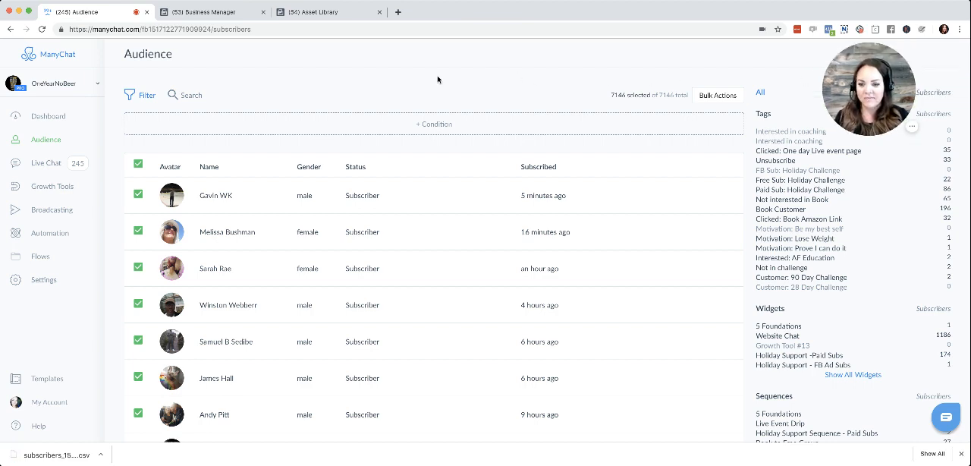
Switch to Facebook Business Manager and look through its lists of ad accounts and Pages.
{"action": "left_click", "coordinate": [205, 13]}
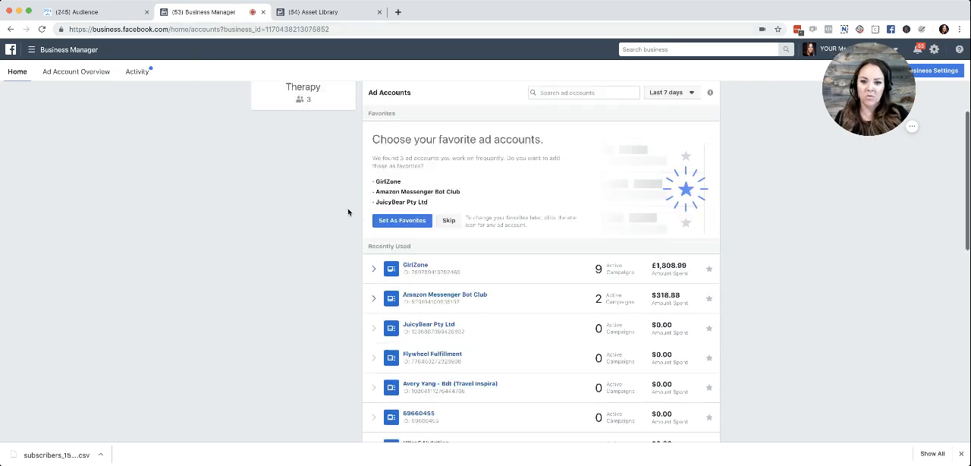
{"action": "scroll", "coordinate": [498, 228], "scroll_direction": "down", "scroll_amount": 5}
{"action": "scroll", "coordinate": [498, 228], "scroll_direction": "down", "scroll_amount": 5}
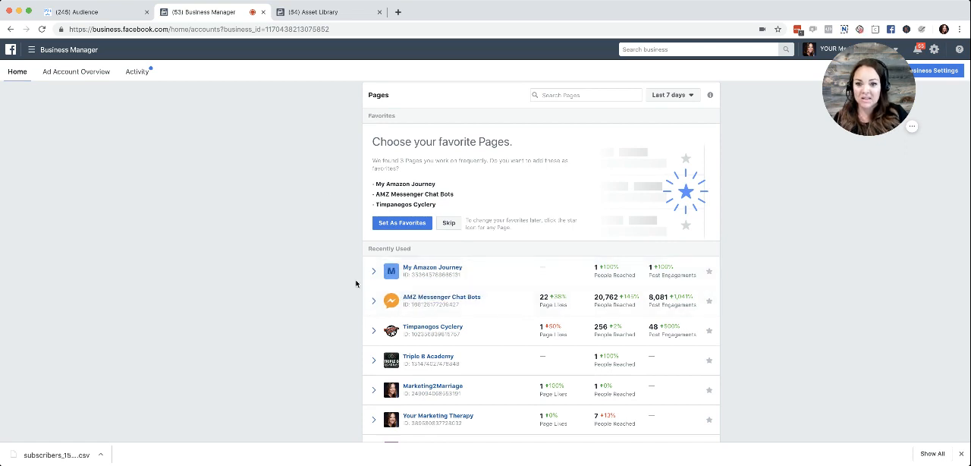
{"action": "scroll", "coordinate": [358, 258], "scroll_direction": "up", "scroll_amount": 2}
{"action": "scroll", "coordinate": [384, 154], "scroll_direction": "up", "scroll_amount": 10}
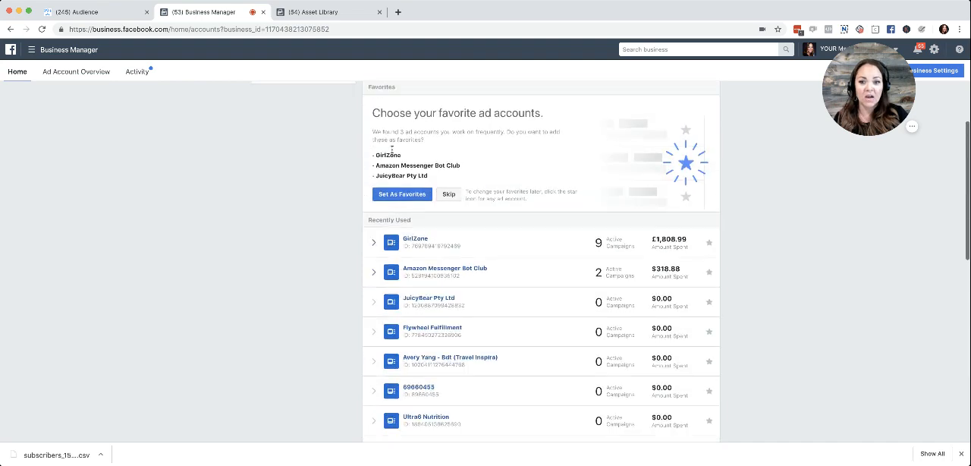
Open Ads Manager for the Amazon Messenger Bot Club ad account and go from there to its Audiences assets.
{"action": "left_click", "coordinate": [319, 13]}
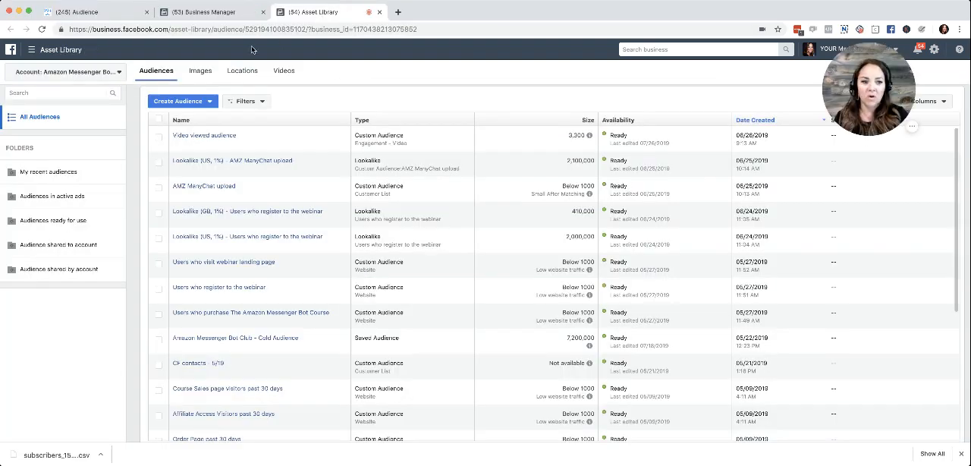
{"action": "left_click", "coordinate": [70, 57]}
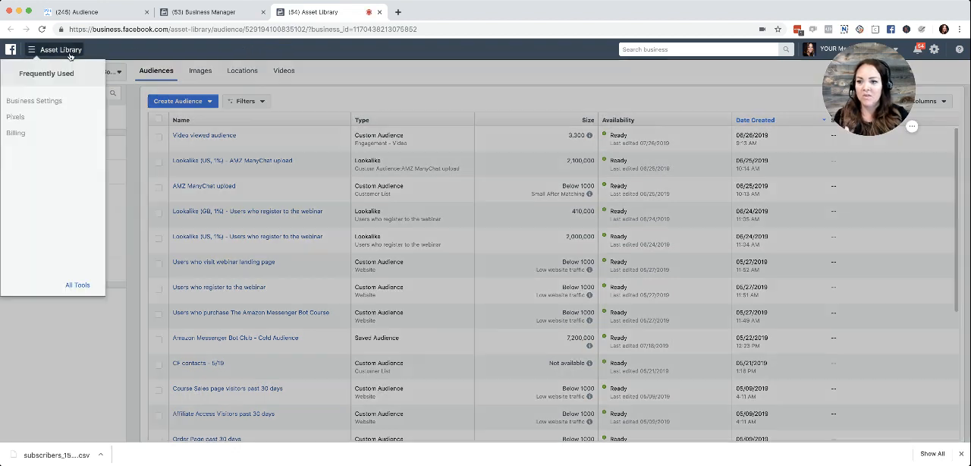
{"action": "left_click", "coordinate": [60, 281]}
{"action": "left_click", "coordinate": [256, 117]}
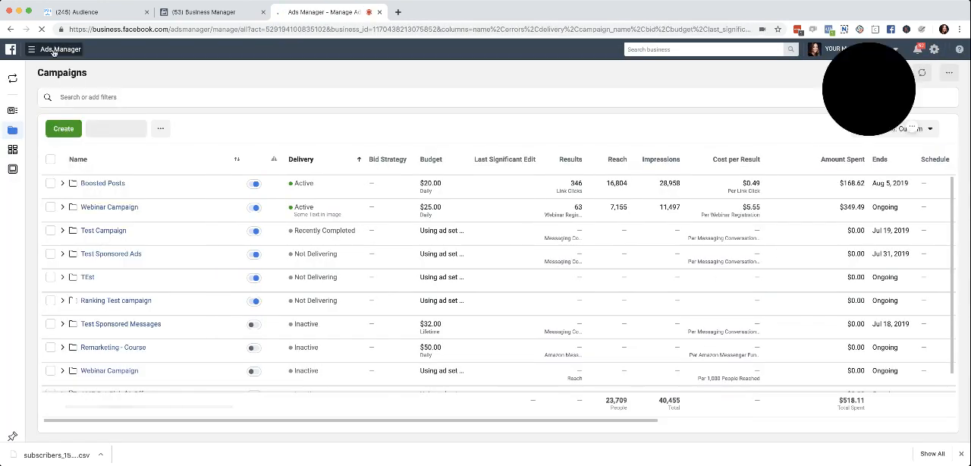
{"action": "left_click", "coordinate": [53, 51]}
{"action": "mouse_move", "coordinate": [94, 284]}
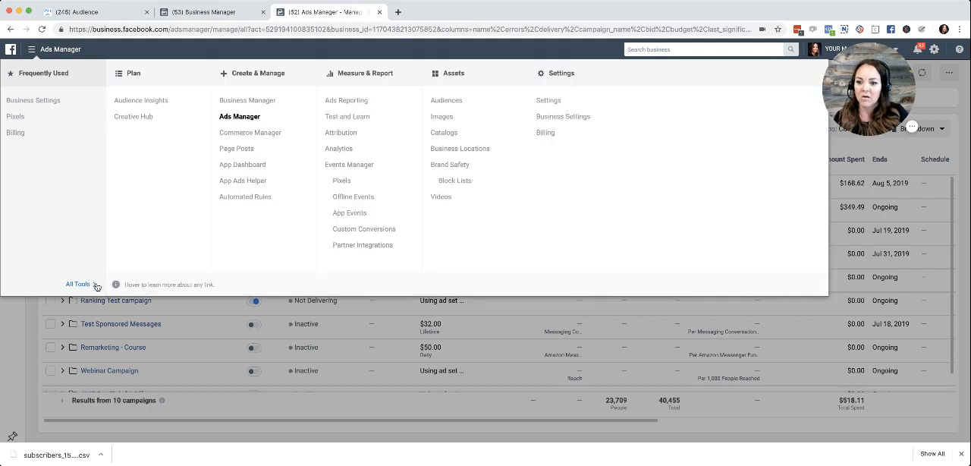
{"action": "left_click", "coordinate": [448, 100]}
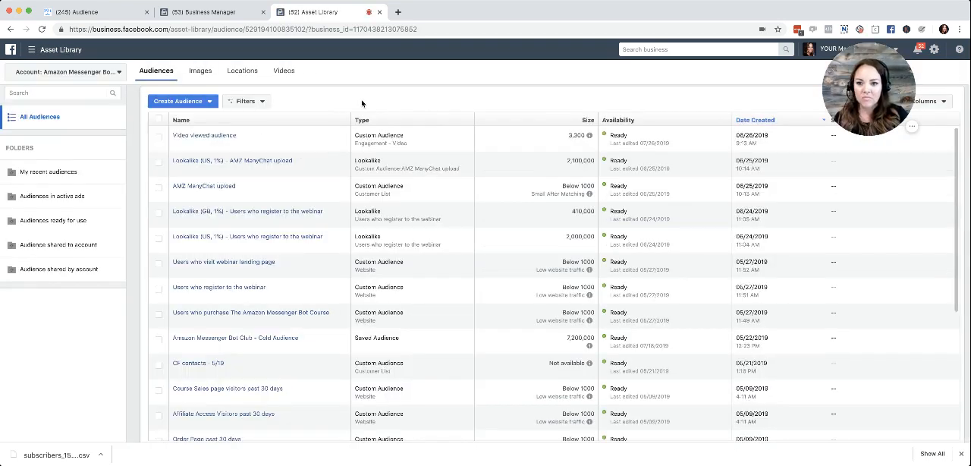
Start a new custom audience from a customer list, using a file that doesn't include LTV.
{"action": "left_click", "coordinate": [203, 102]}
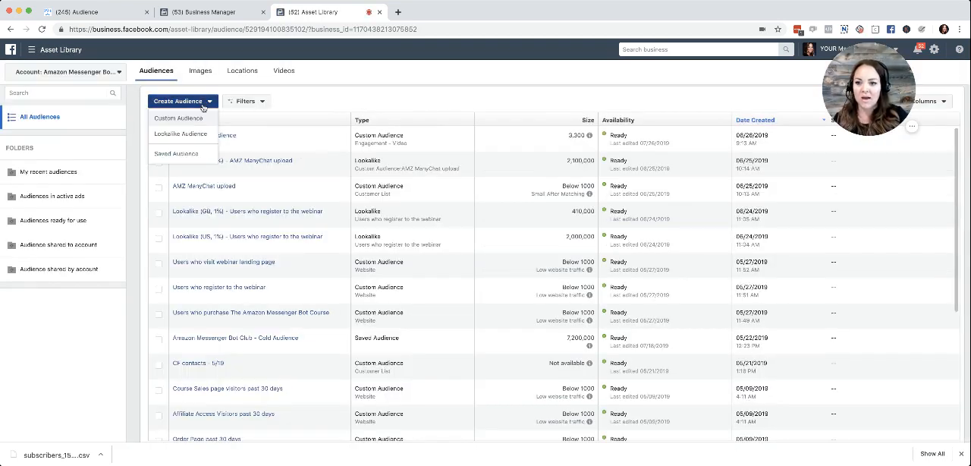
{"action": "left_click", "coordinate": [198, 120]}
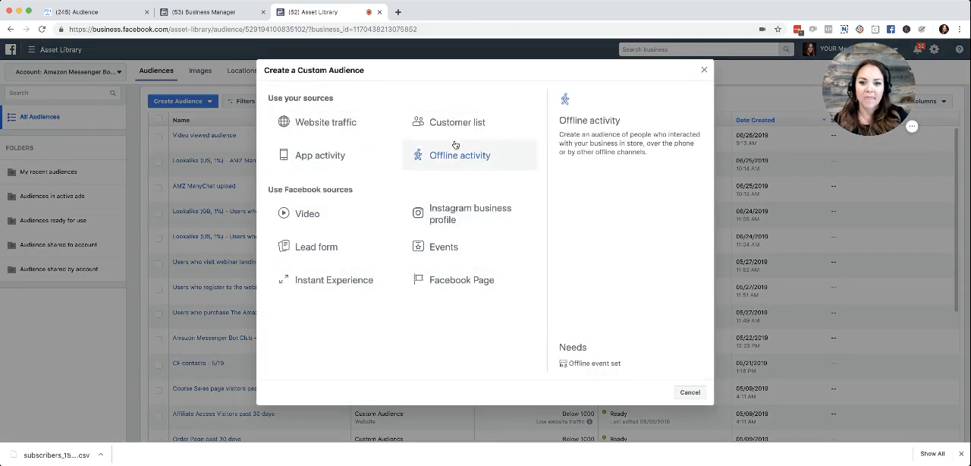
{"action": "left_click", "coordinate": [455, 127]}
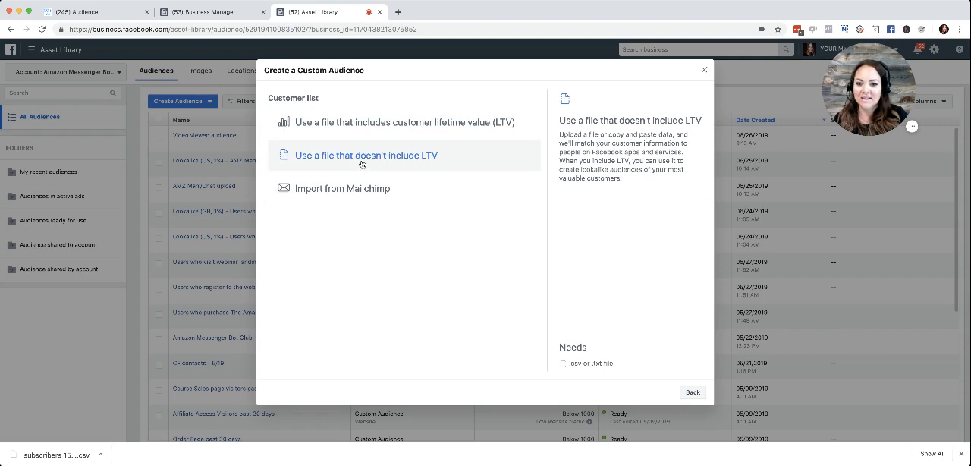
{"action": "left_click", "coordinate": [362, 159]}
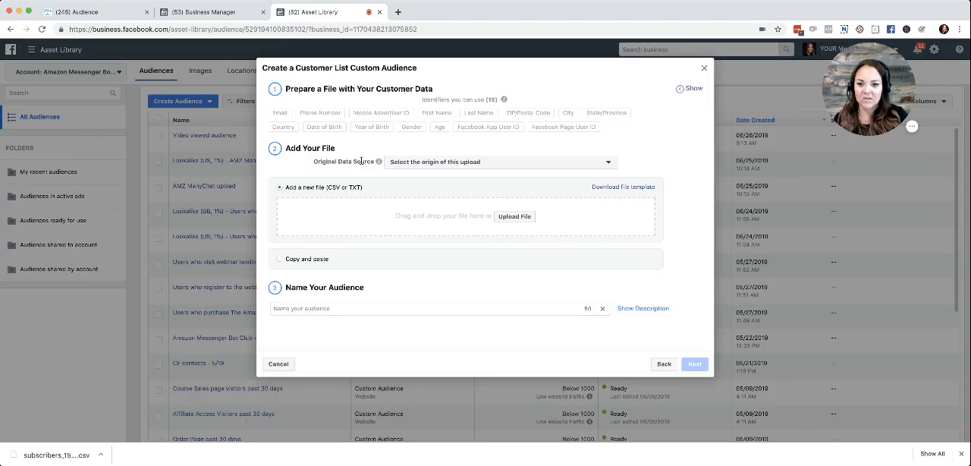
Add the downloaded subscribers CSV file to the audience and set the original data source to Directly from customers.
{"action": "left_click", "coordinate": [471, 164]}
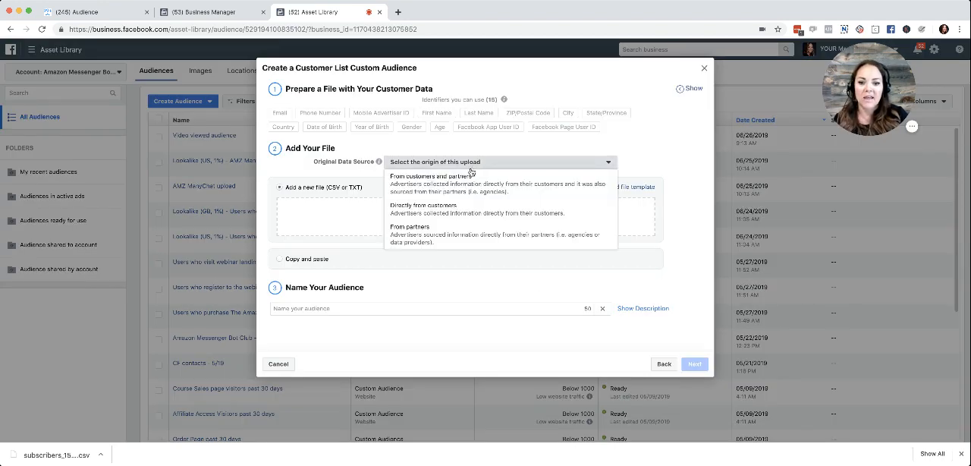
{"action": "left_click", "coordinate": [474, 188]}
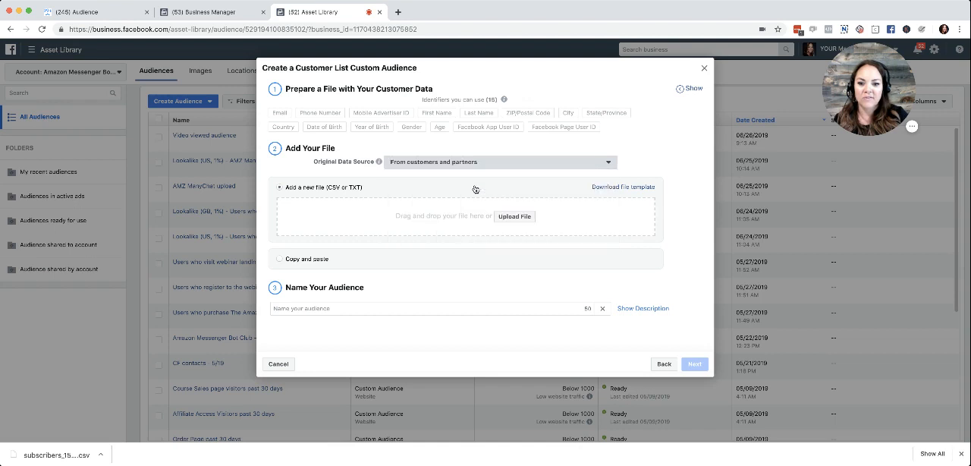
{"action": "left_click_drag", "start_coordinate": [45, 454], "coordinate": [446, 217]}
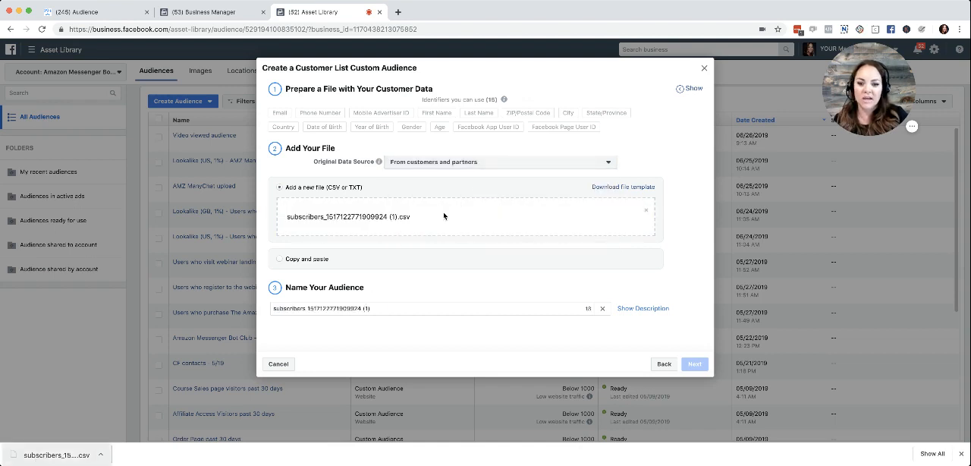
{"action": "left_click", "coordinate": [513, 165]}
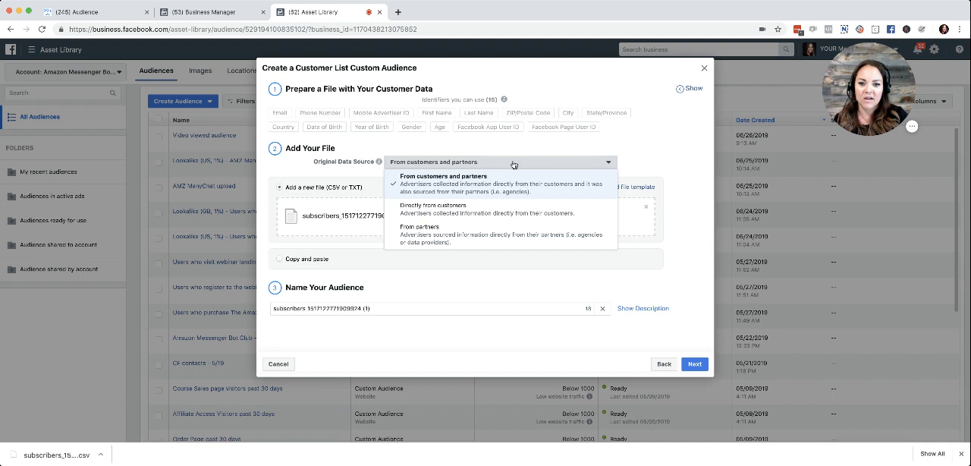
{"action": "left_click", "coordinate": [510, 210]}
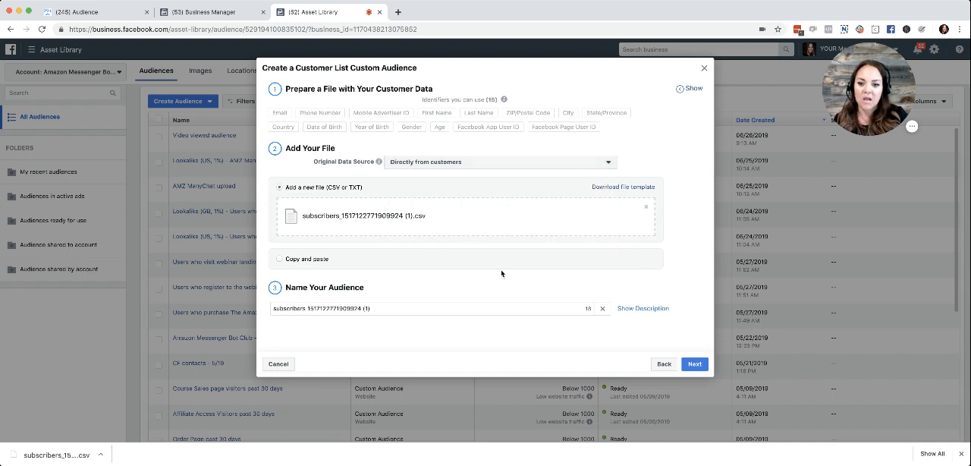
Name the audience "ManyChat Subscribers 07/26/19" and proceed to the data mapping preview.
{"action": "triple_click", "coordinate": [382, 307]}
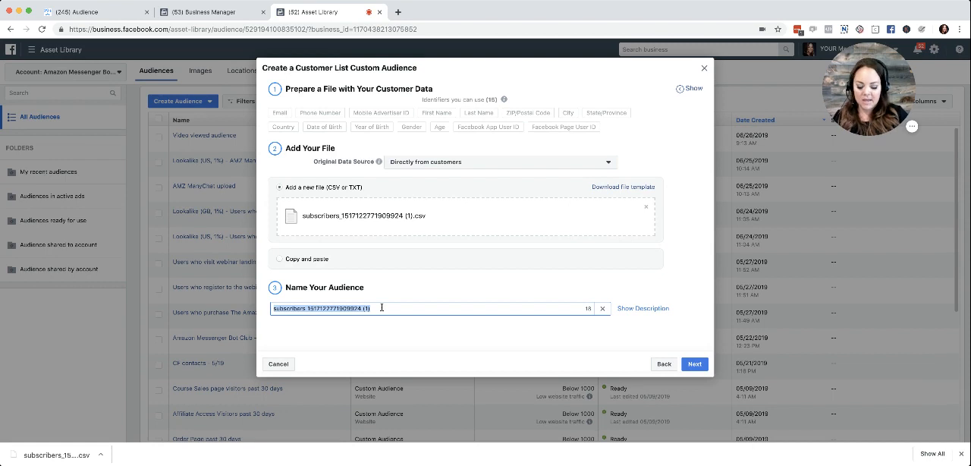
{"action": "type", "text": "ManyChat Sub"}
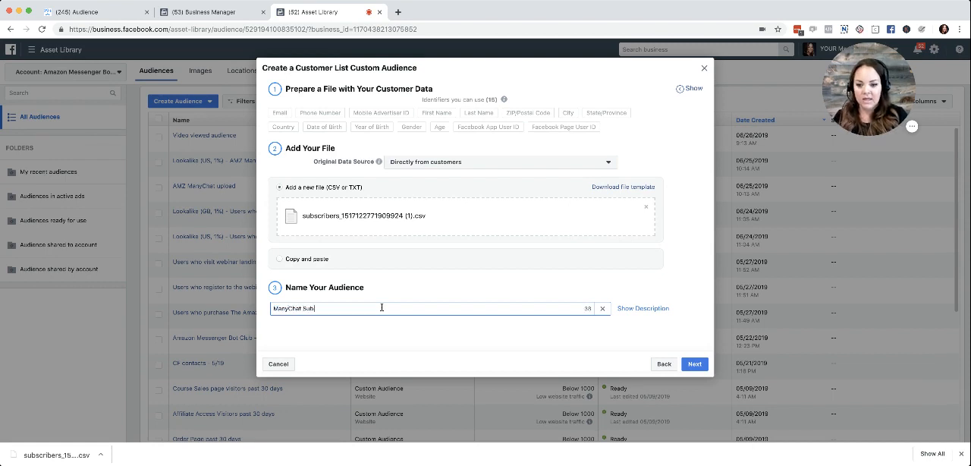
{"action": "type", "text": "sri"}
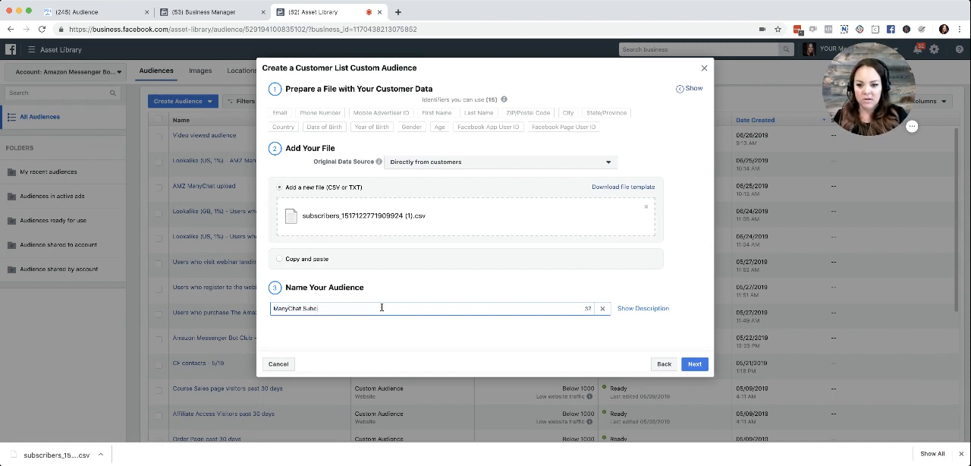
{"action": "type", "text": "cribers"}
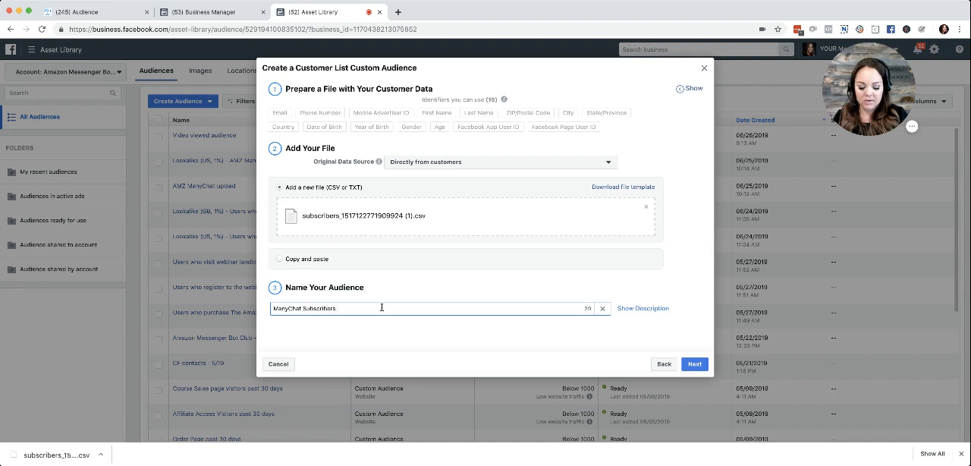
{"action": "type", "text": " 07"}
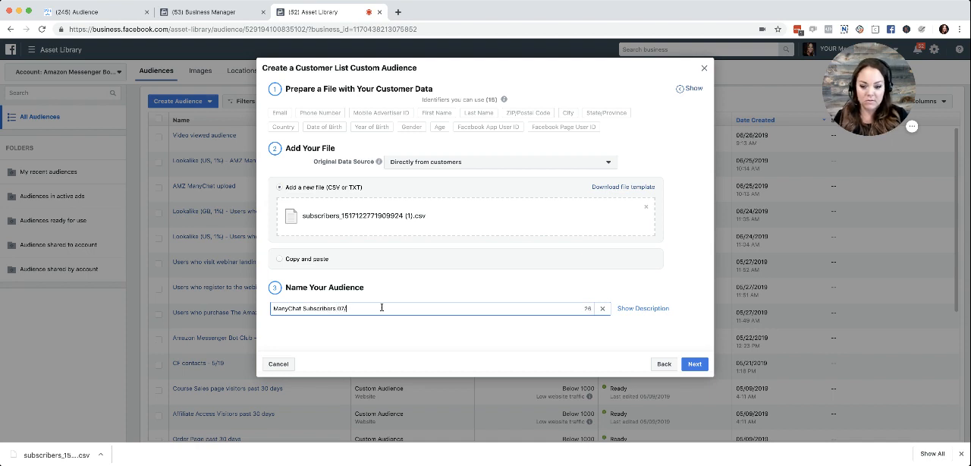
{"action": "type", "text": "/26"}
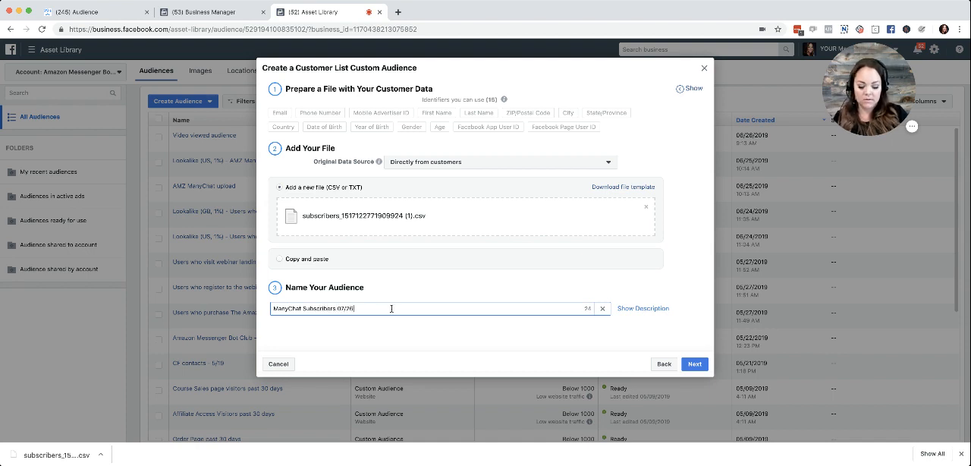
{"action": "type", "text": "/19"}
{"action": "left_click", "coordinate": [431, 329]}
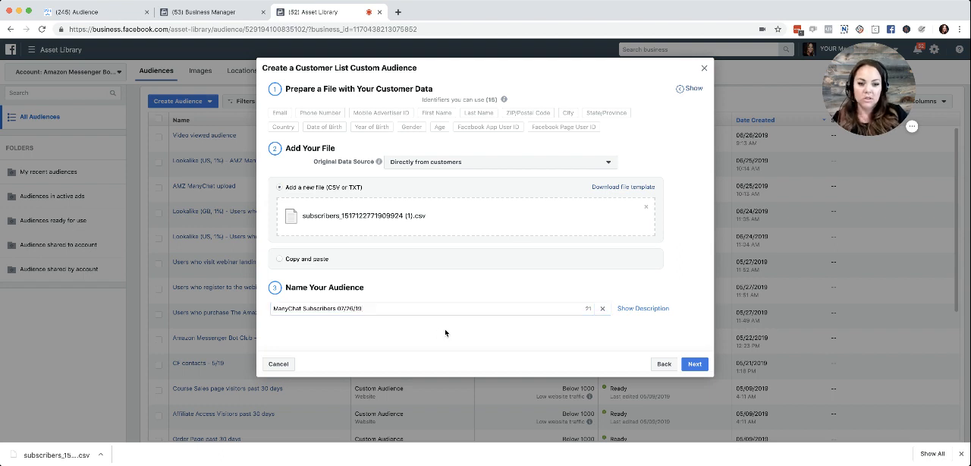
{"action": "left_click", "coordinate": [698, 364]}
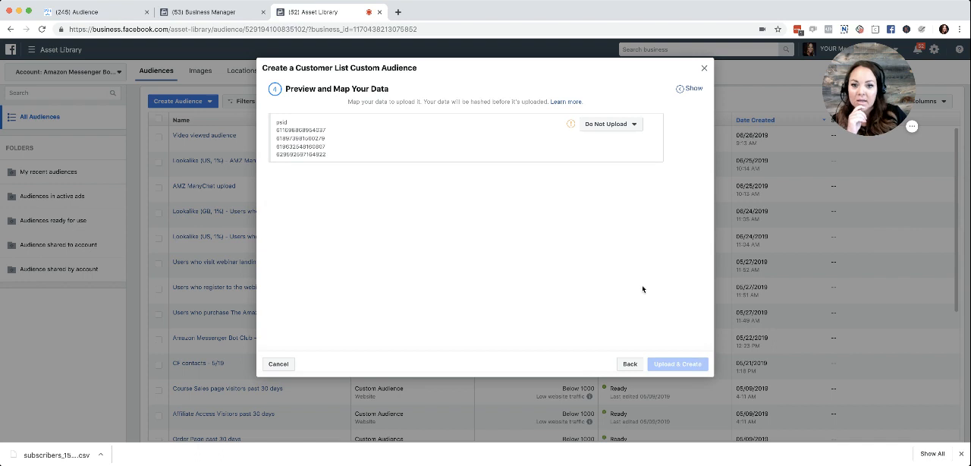
Map the psid column to Facebook Page User ID and add the ID of the matching Facebook Page.
{"action": "left_click", "coordinate": [630, 126]}
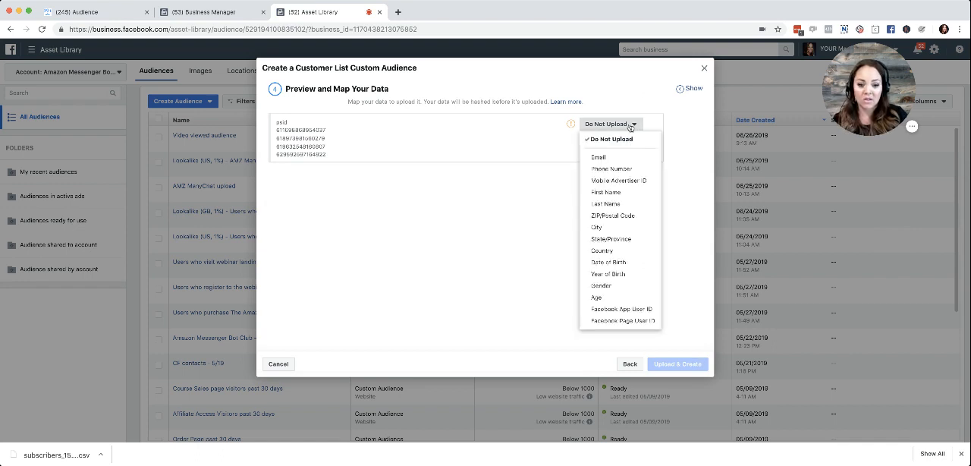
{"action": "mouse_move", "coordinate": [623, 325]}
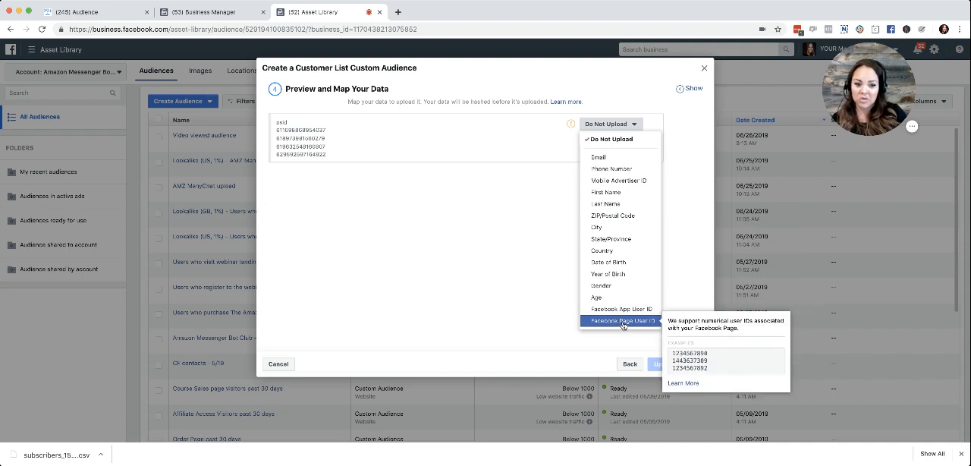
{"action": "left_click", "coordinate": [623, 321]}
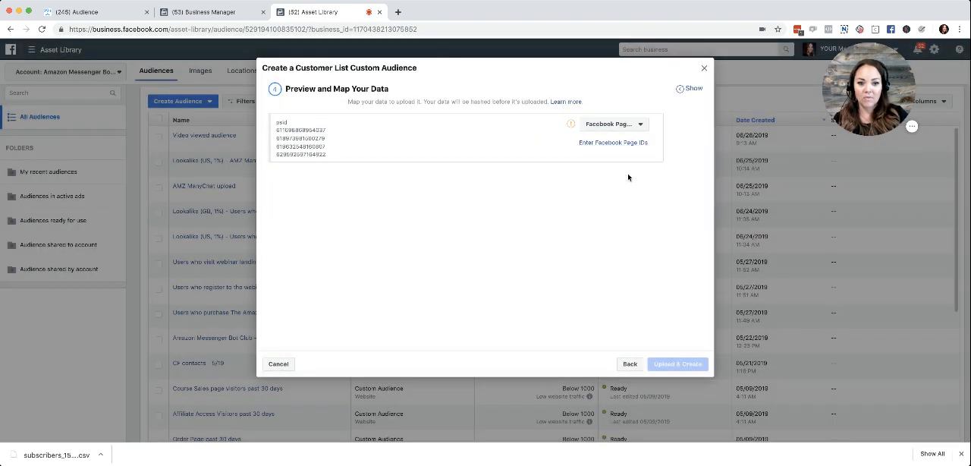
{"action": "left_click", "coordinate": [626, 143]}
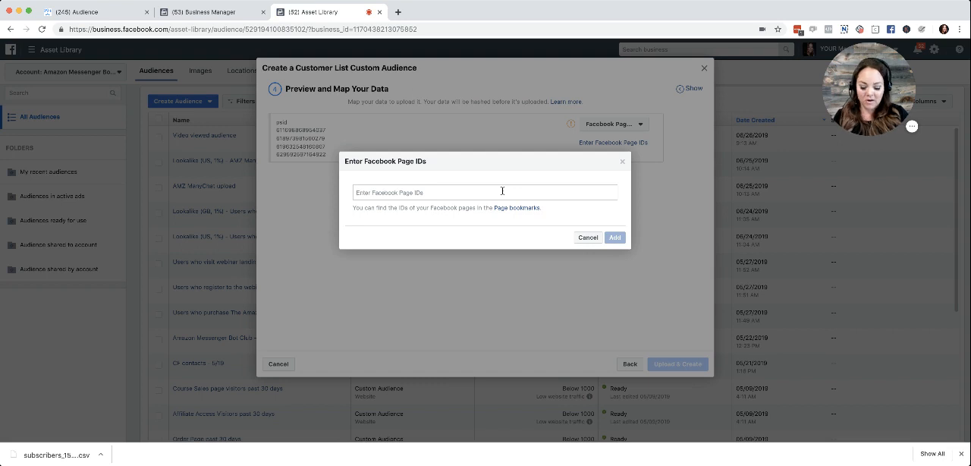
{"action": "left_click", "coordinate": [502, 191]}
{"action": "key", "text": "ctrl+v"}
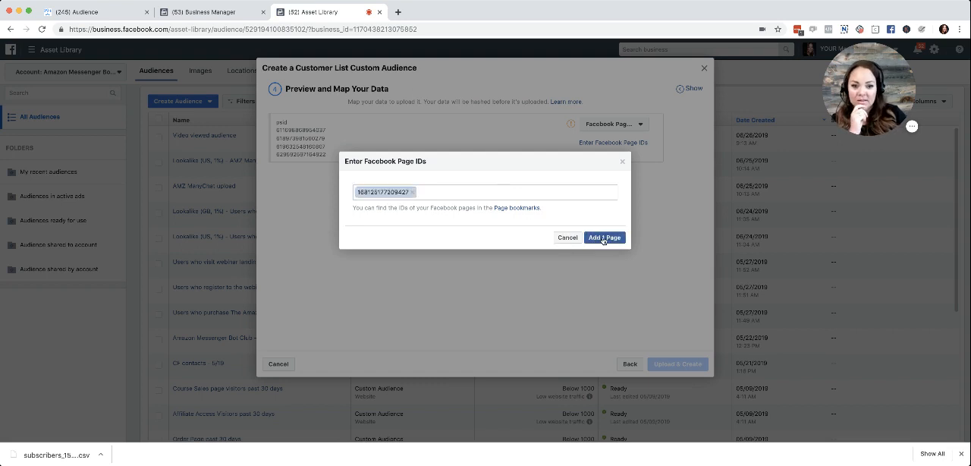
{"action": "left_click", "coordinate": [604, 238]}
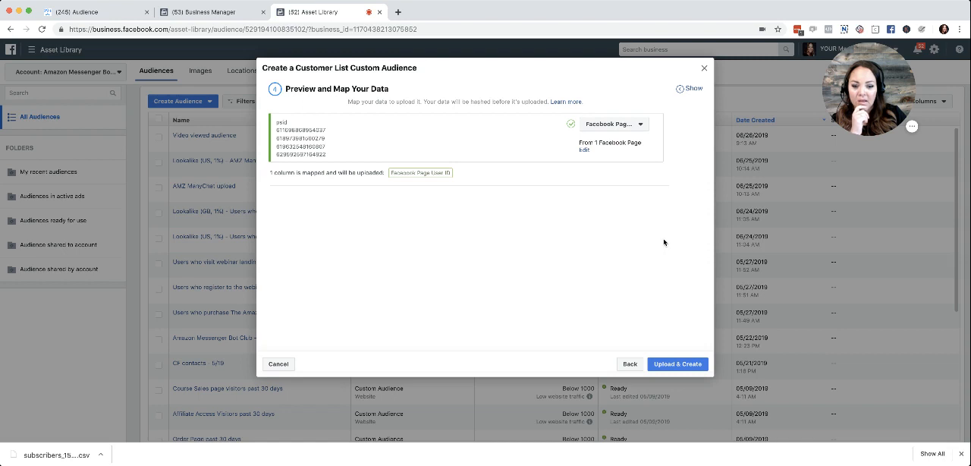
Upload the mapped customer list to create the custom audience and finish the audience setup.
{"action": "left_click", "coordinate": [680, 366]}
{"action": "left_click", "coordinate": [677, 364]}
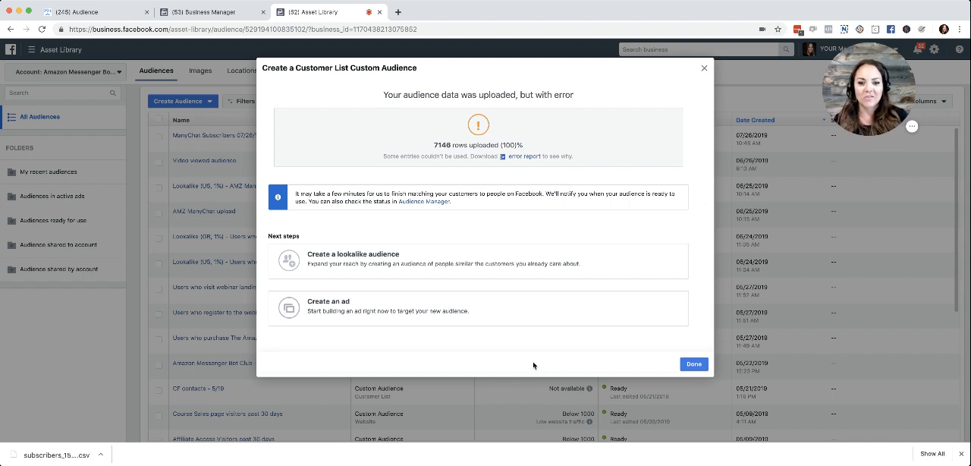
{"action": "left_click", "coordinate": [693, 364]}
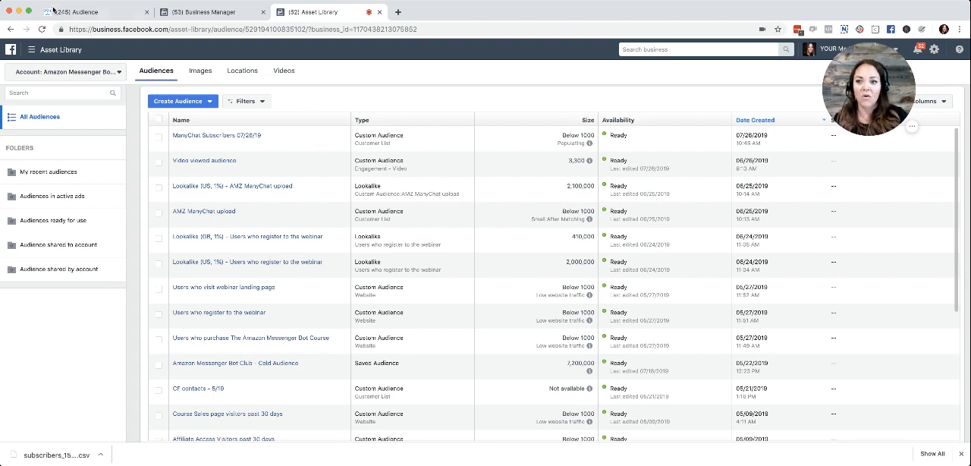
Switch to ManyChat to filter subscribers by the Book Customer tag and view their bulk actions, and return to Facebook's audience list.
{"action": "left_click", "coordinate": [75, 12]}
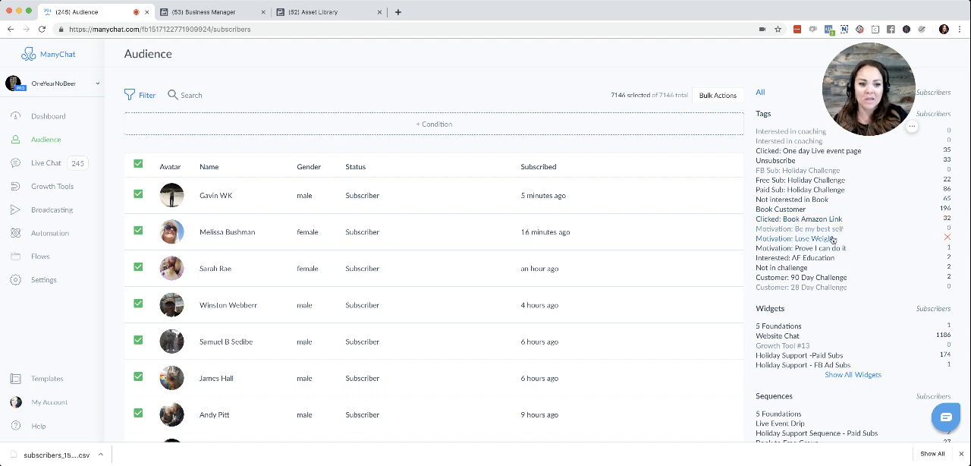
{"action": "left_click", "coordinate": [782, 209]}
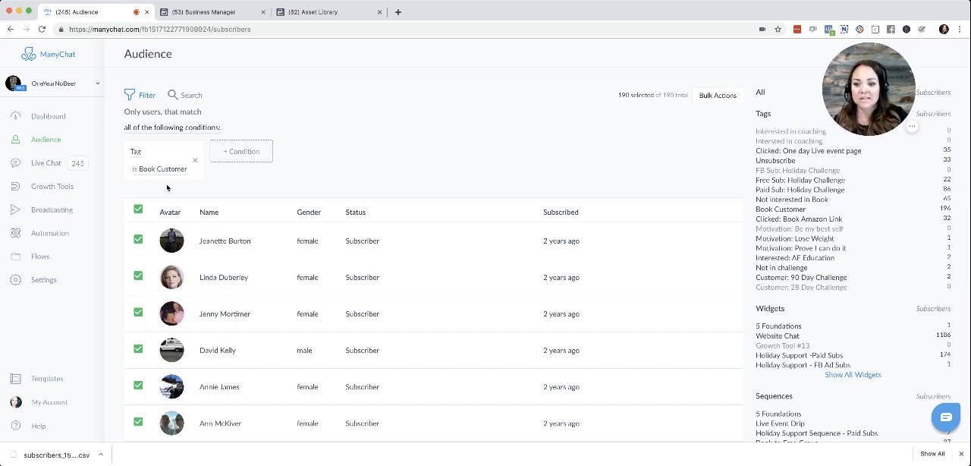
{"action": "left_click", "coordinate": [720, 96]}
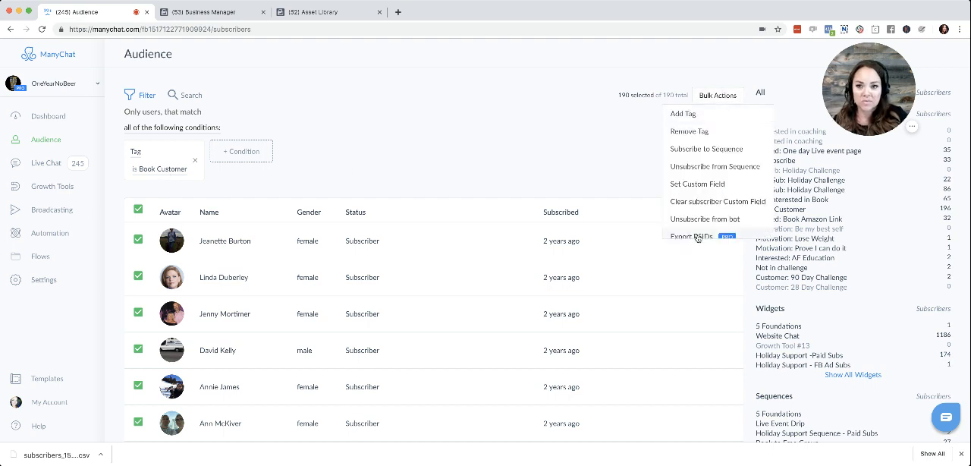
{"action": "left_click", "coordinate": [338, 13]}
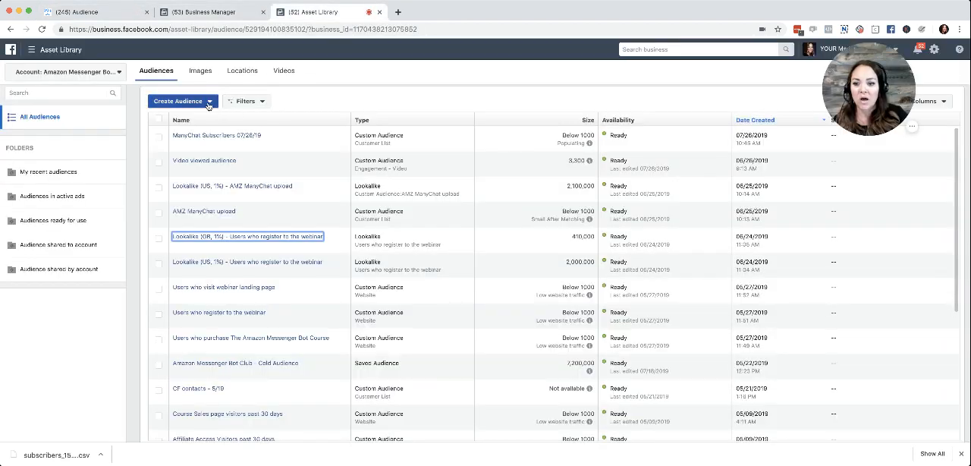
{"action": "mouse_move", "coordinate": [214, 135]}
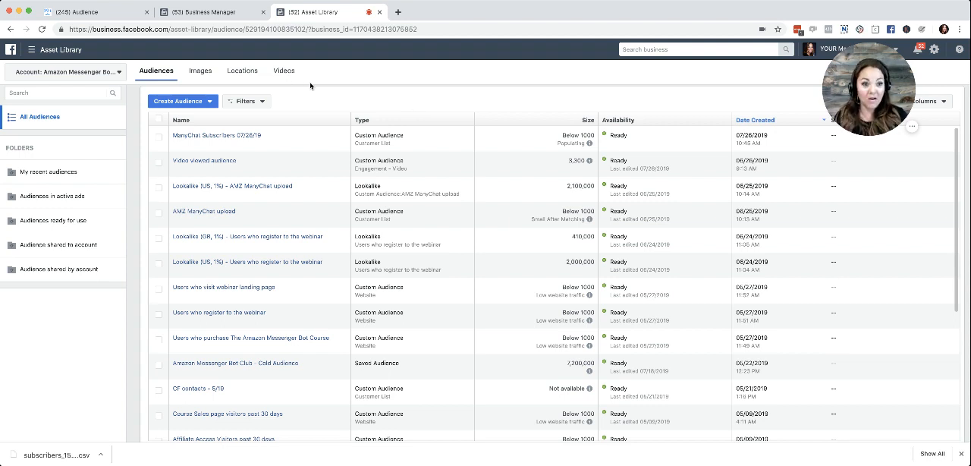
Switch to ManyChat, search the bot accounts for "amz" and change to the AMZ Messenger Chat Bots account.
{"action": "left_click", "coordinate": [81, 12]}
{"action": "left_click", "coordinate": [84, 83]}
{"action": "type", "text": "a"}
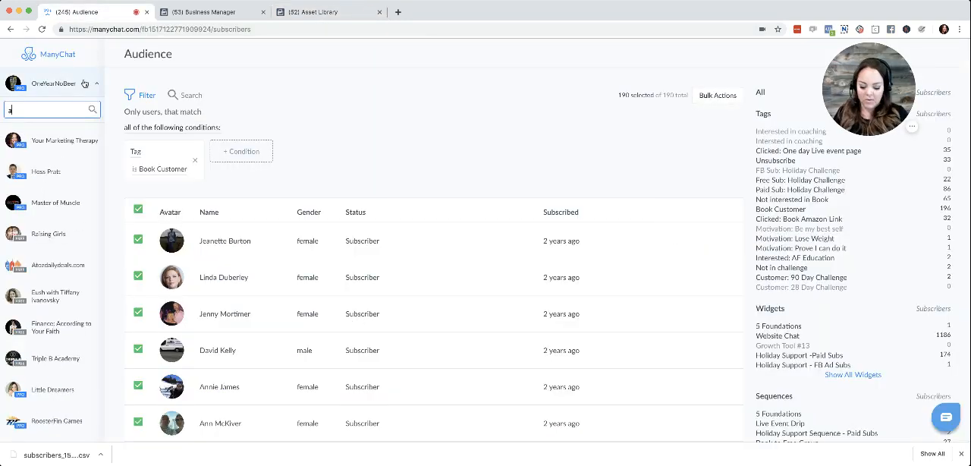
{"action": "type", "text": "mz"}
{"action": "left_click", "coordinate": [73, 145]}
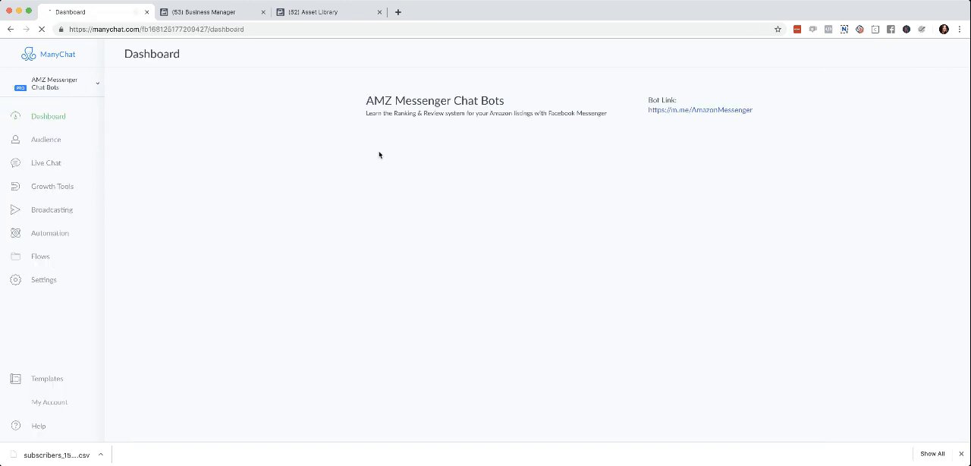
Open the Giveaway Contest Flow from the Phase 1 folder of Amazon Course Flows for editing.
{"action": "left_click", "coordinate": [42, 257]}
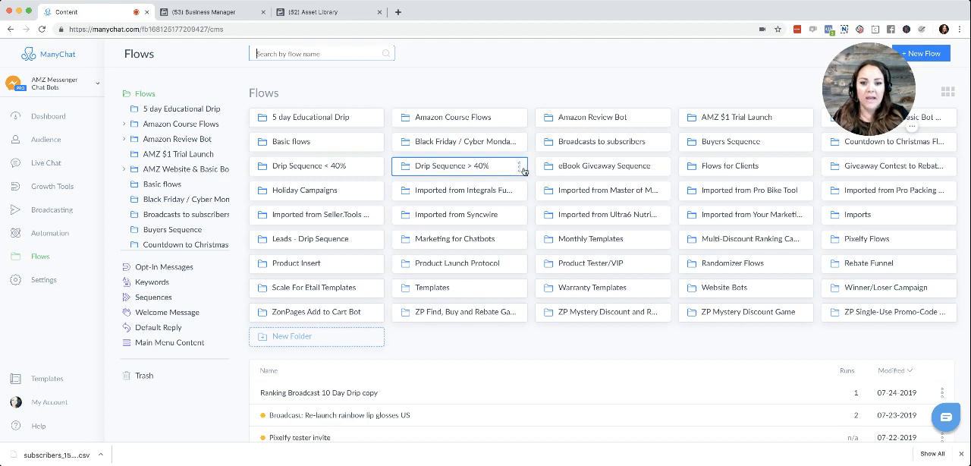
{"action": "scroll", "coordinate": [459, 395], "scroll_direction": "down", "scroll_amount": 1}
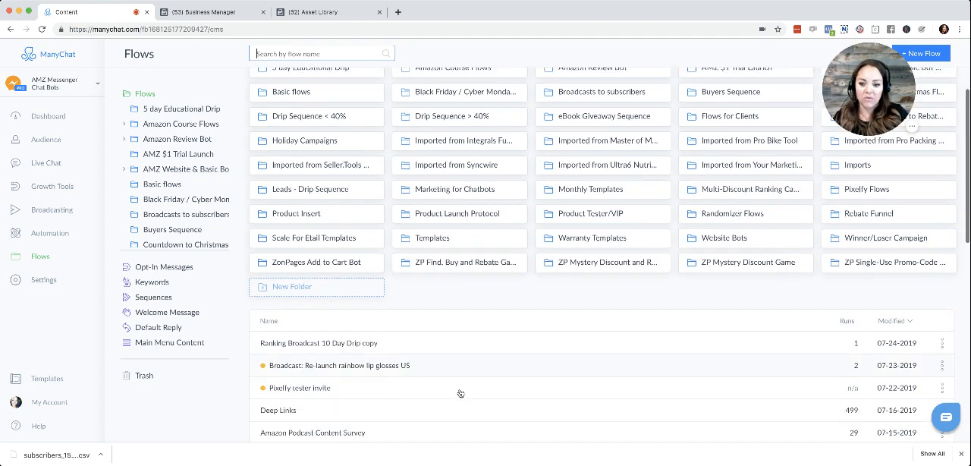
{"action": "scroll", "coordinate": [459, 393], "scroll_direction": "down", "scroll_amount": 1}
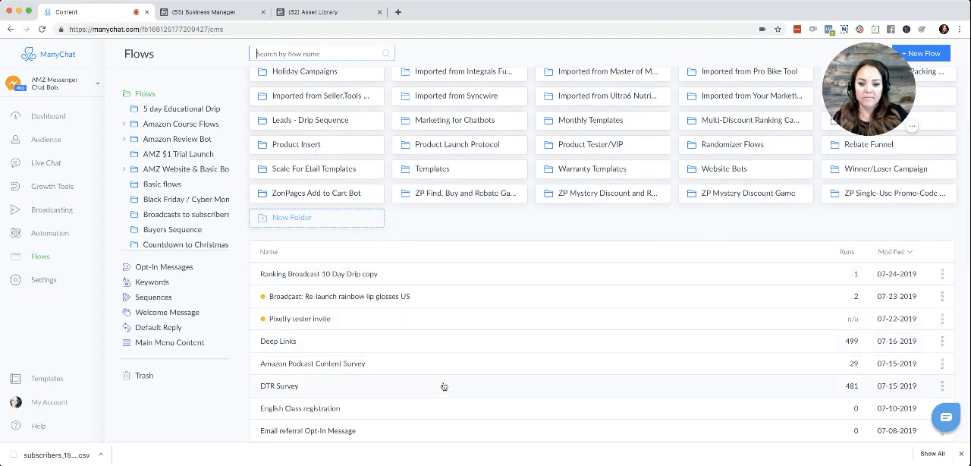
{"action": "scroll", "coordinate": [397, 362], "scroll_direction": "up", "scroll_amount": 3}
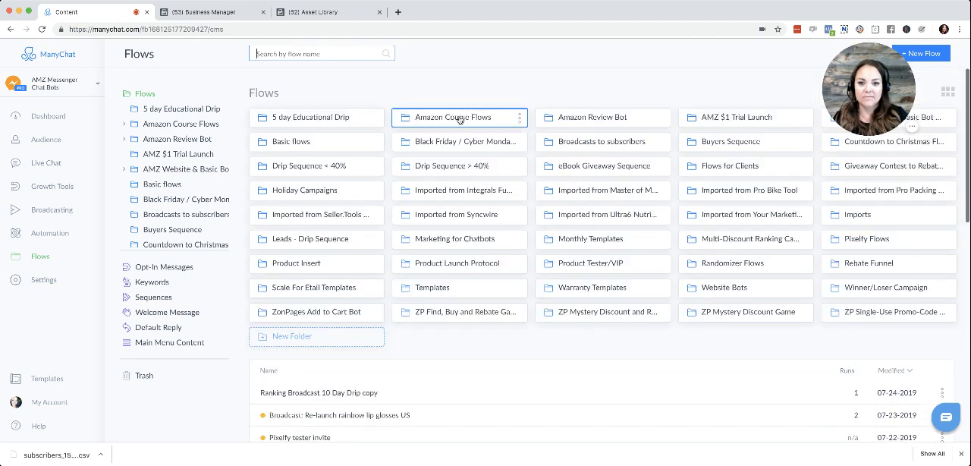
{"action": "left_click", "coordinate": [457, 119]}
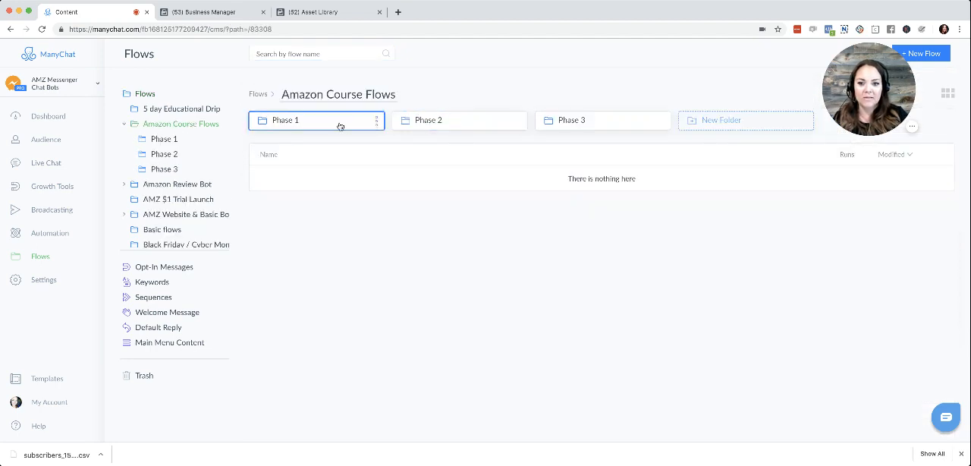
{"action": "left_click", "coordinate": [340, 126]}
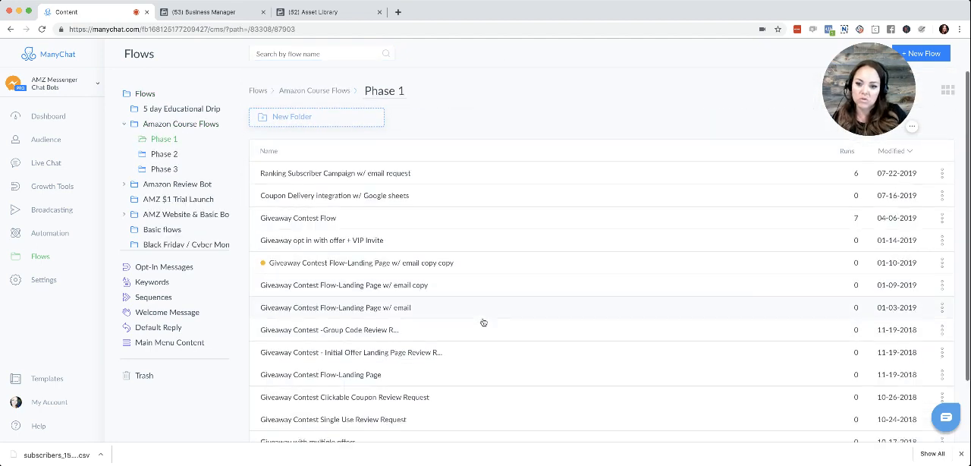
{"action": "scroll", "coordinate": [483, 322], "scroll_direction": "down", "scroll_amount": 1}
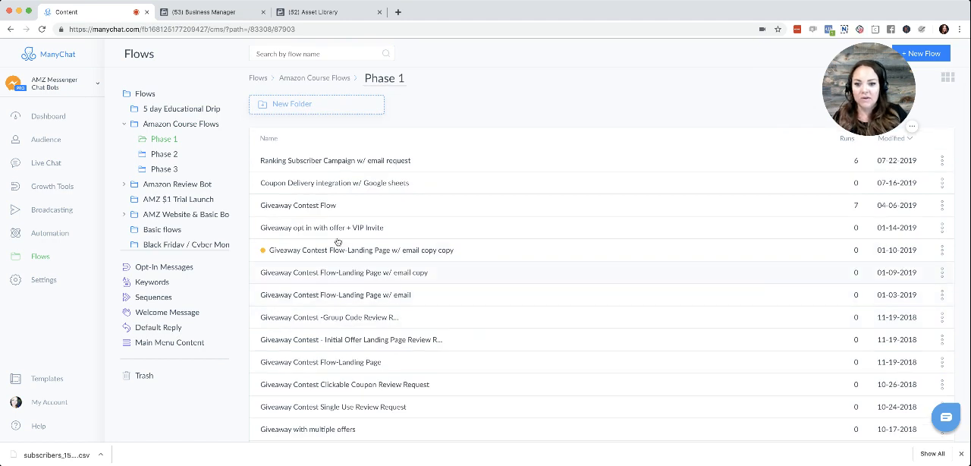
{"action": "left_click", "coordinate": [319, 208]}
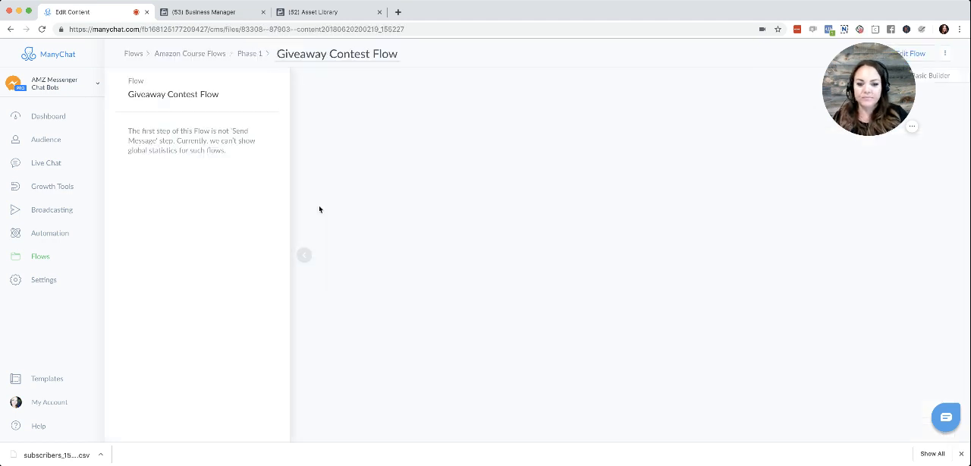
{"action": "left_click", "coordinate": [304, 256]}
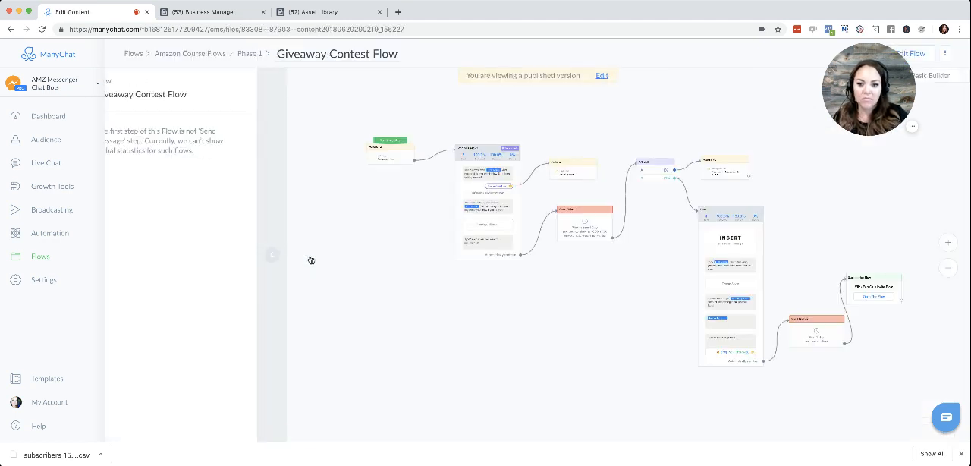
{"action": "left_click", "coordinate": [921, 53]}
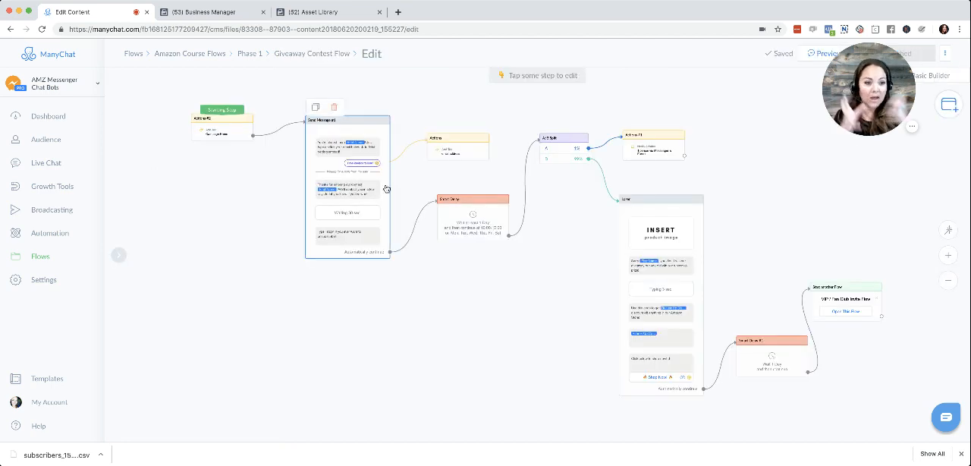
Add a Facebook Custom Audience action to the flow's starting step, Actions #2.
{"action": "left_click", "coordinate": [215, 131]}
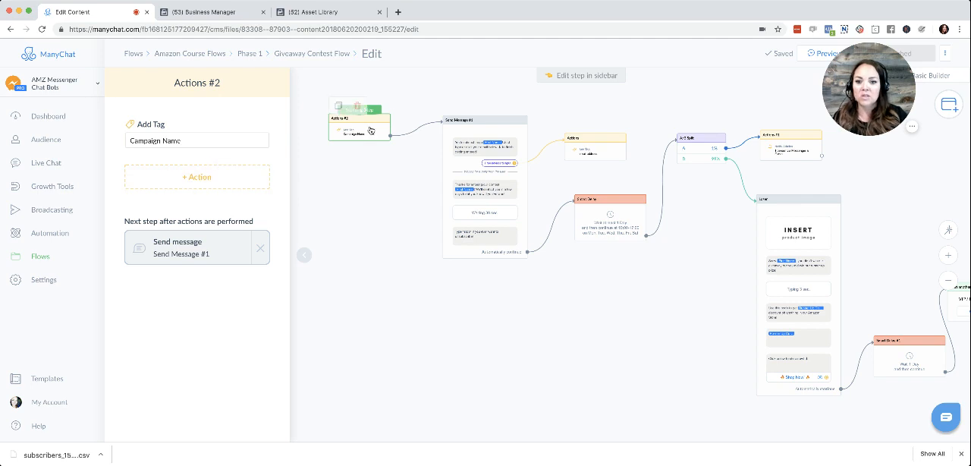
{"action": "left_click", "coordinate": [177, 180]}
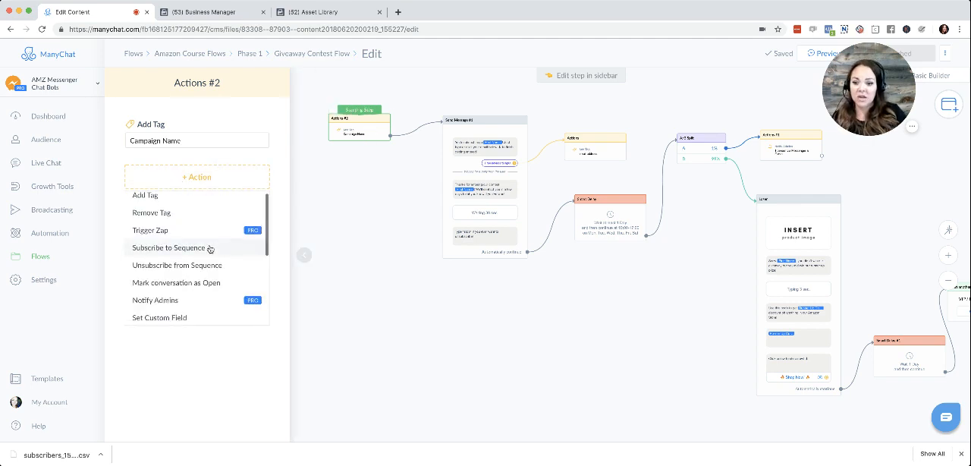
{"action": "scroll", "coordinate": [209, 249], "scroll_direction": "down", "scroll_amount": 3}
{"action": "scroll", "coordinate": [210, 251], "scroll_direction": "down", "scroll_amount": 2}
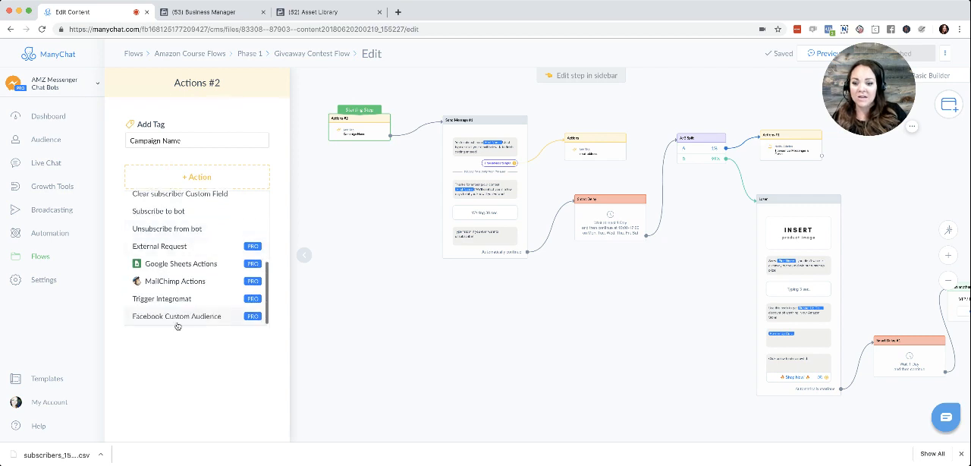
{"action": "left_click", "coordinate": [178, 317]}
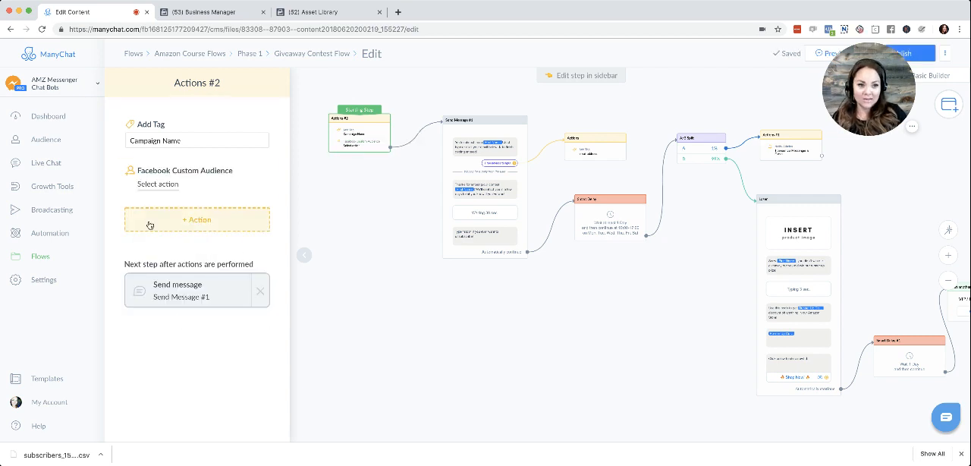
Set the action to add subscribers to ManyChat Subscribers 07/26/19 in the Amazon Messenger Bot Club ad account, and save it.
{"action": "left_click", "coordinate": [159, 186]}
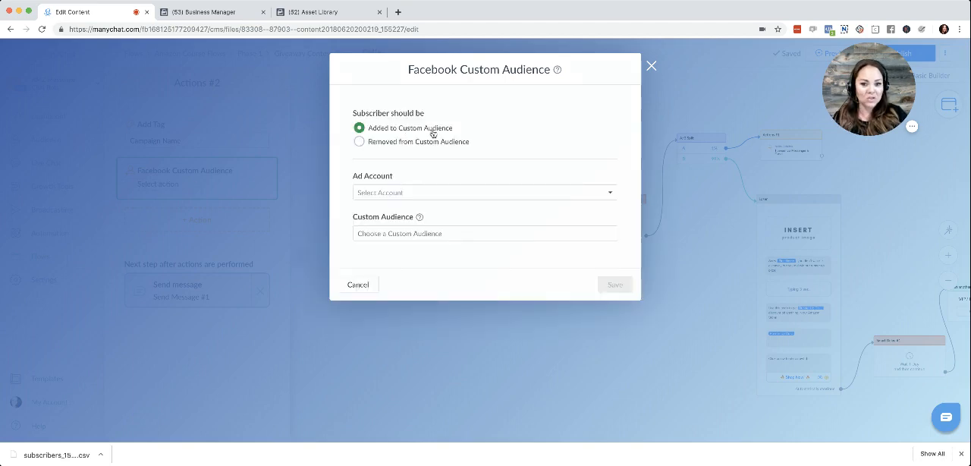
{"action": "left_click", "coordinate": [460, 195]}
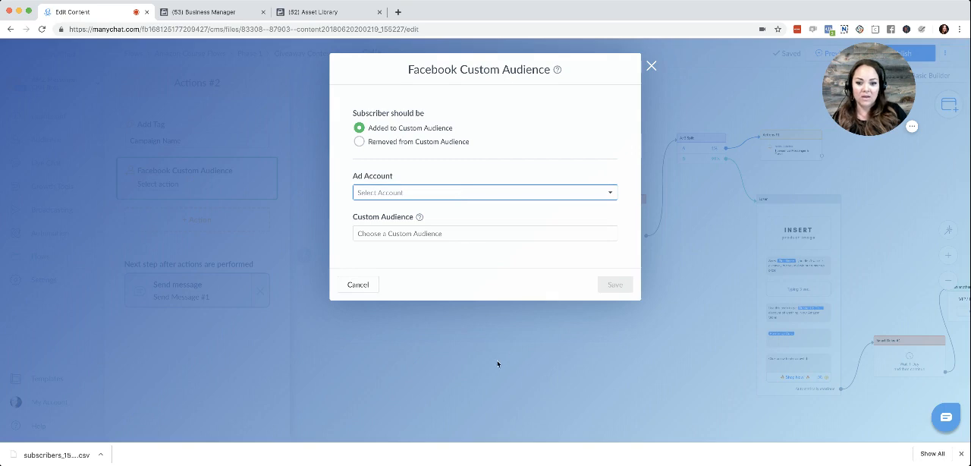
{"action": "left_click", "coordinate": [490, 235]}
{"action": "left_click", "coordinate": [478, 260]}
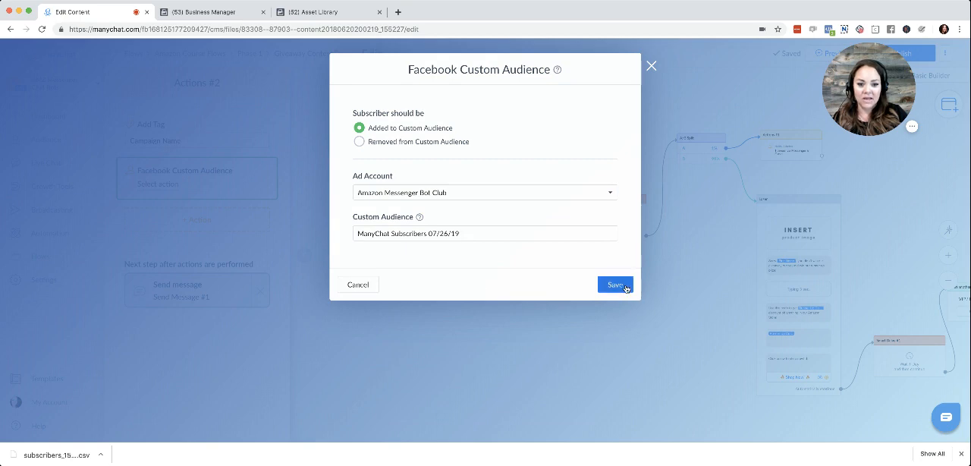
{"action": "left_click", "coordinate": [624, 287]}
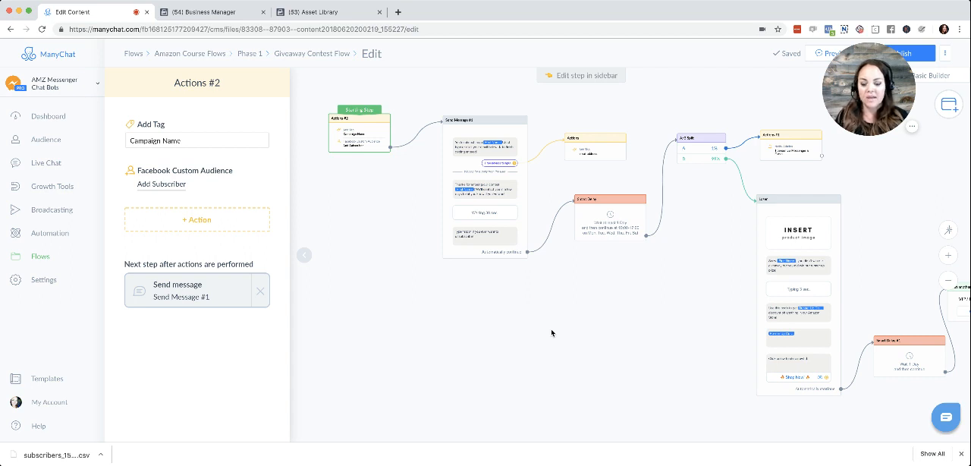
{"action": "left_click", "coordinate": [306, 258]}
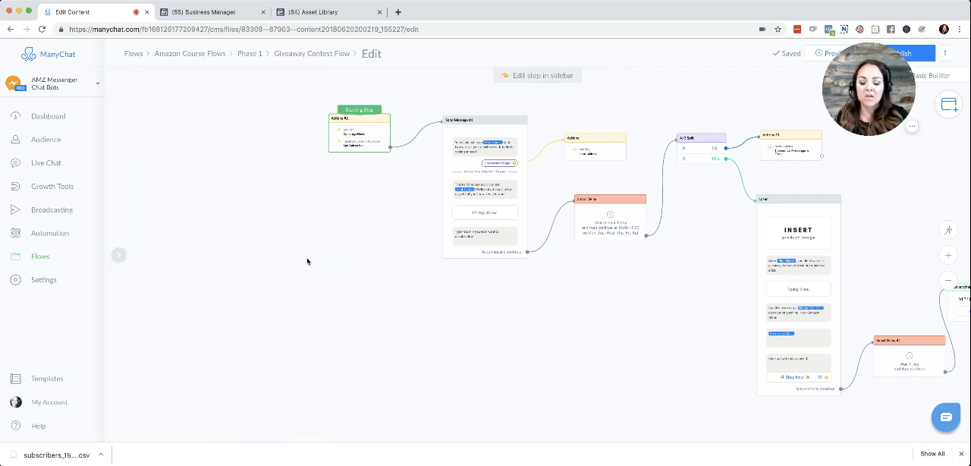
Open a broadcast draft, proceed to its content type settings and go to ManyChat Ads for sponsored messages.
{"action": "left_click", "coordinate": [50, 216]}
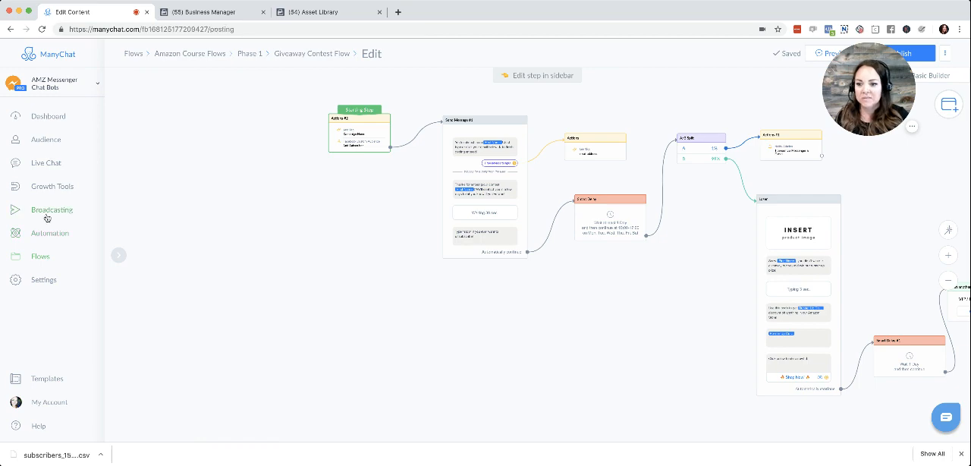
{"action": "left_click", "coordinate": [257, 151]}
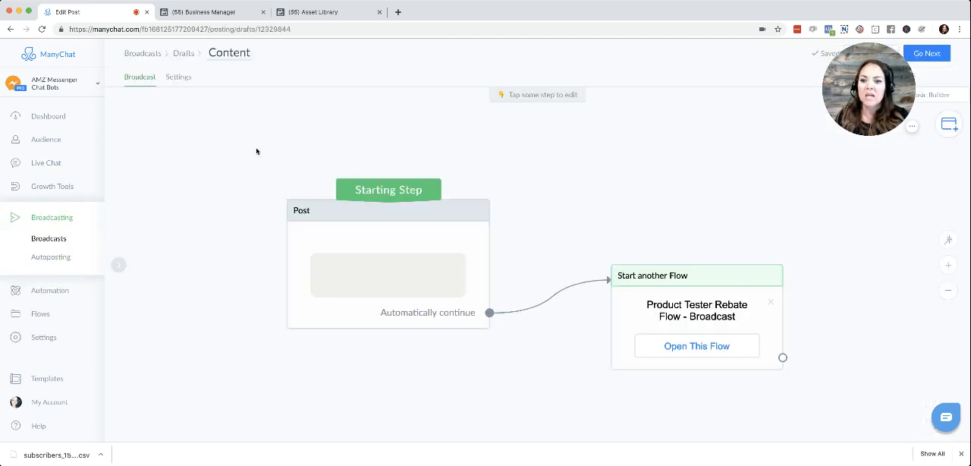
{"action": "left_click", "coordinate": [927, 53]}
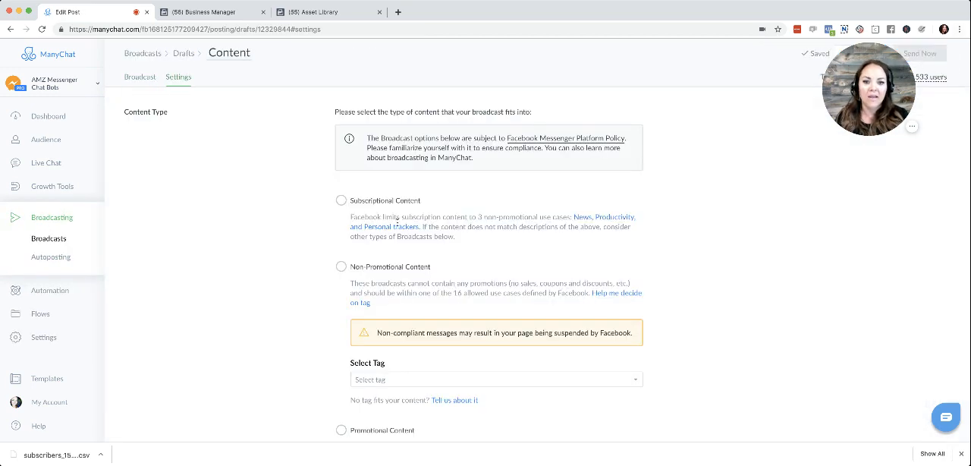
{"action": "scroll", "coordinate": [410, 353], "scroll_direction": "down", "scroll_amount": 3}
{"action": "scroll", "coordinate": [418, 357], "scroll_direction": "down", "scroll_amount": 2}
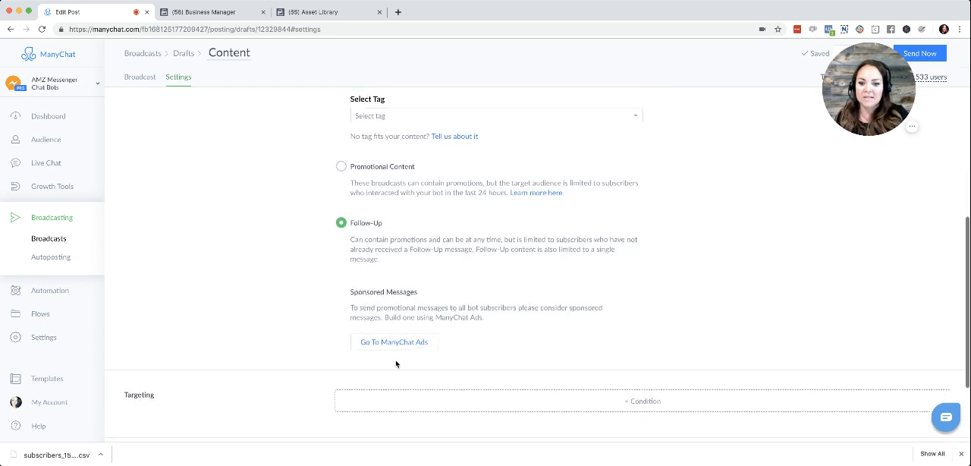
{"action": "left_click", "coordinate": [403, 343]}
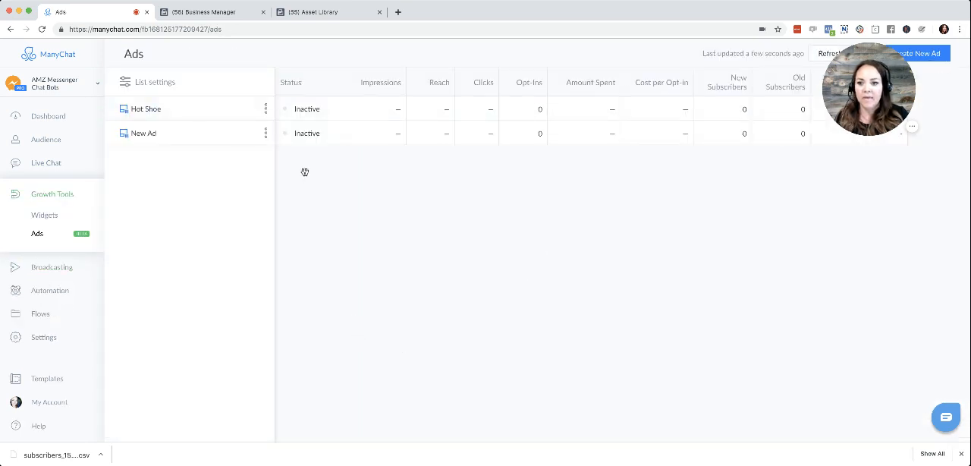
Start a new ad and select Amazon Messenger Bot Club as its ad account.
{"action": "left_click", "coordinate": [909, 54]}
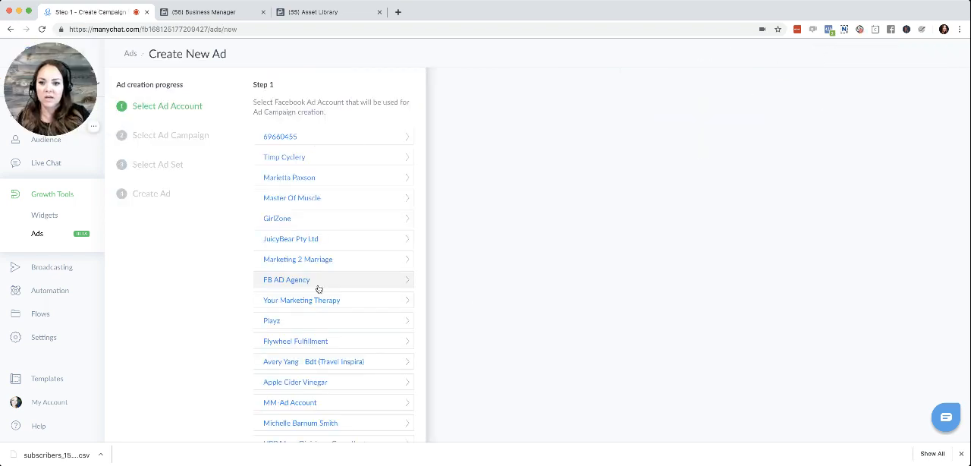
{"action": "scroll", "coordinate": [318, 289], "scroll_direction": "down", "scroll_amount": 3}
{"action": "left_click", "coordinate": [341, 398]}
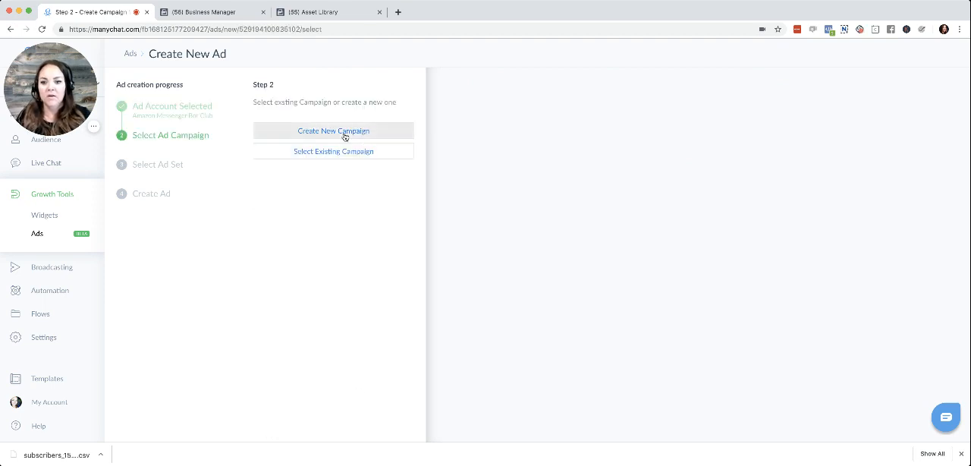
Create a new campaign named Test, keeping the Messages campaign type, and continue to the ad set stage.
{"action": "left_click", "coordinate": [342, 135]}
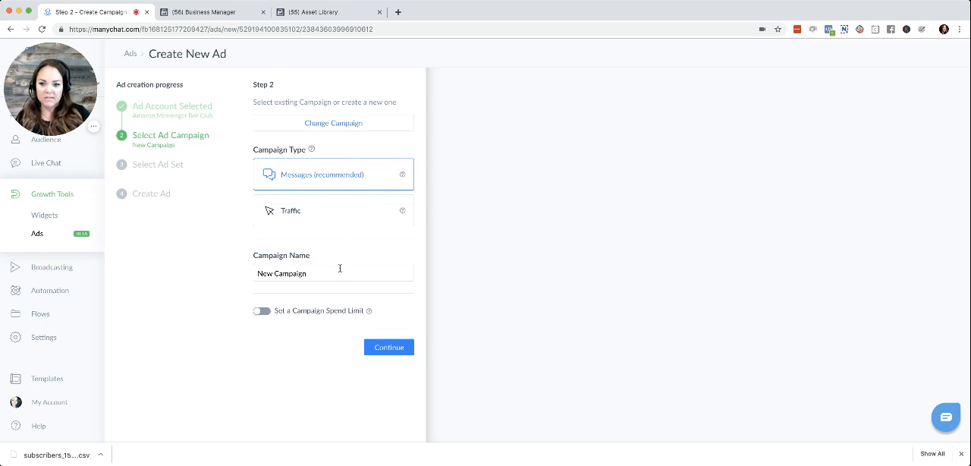
{"action": "triple_click", "coordinate": [340, 268]}
{"action": "type", "text": "Test"}
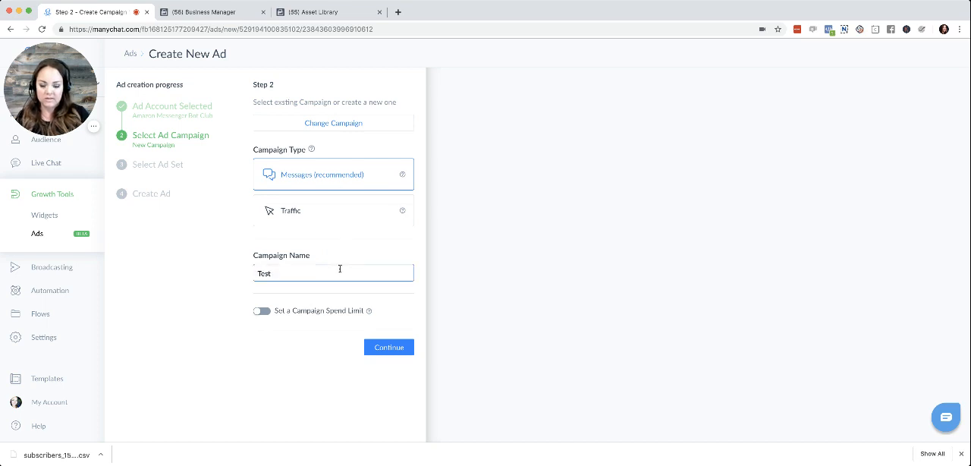
{"action": "left_click", "coordinate": [396, 344]}
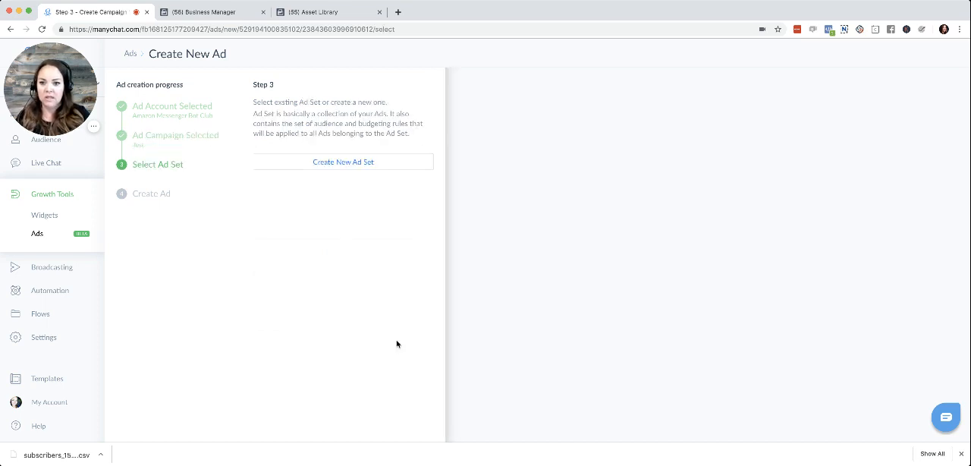
Create a new ad set and include the custom audience ManyChat Subscribers 07/26/19.
{"action": "left_click", "coordinate": [342, 161]}
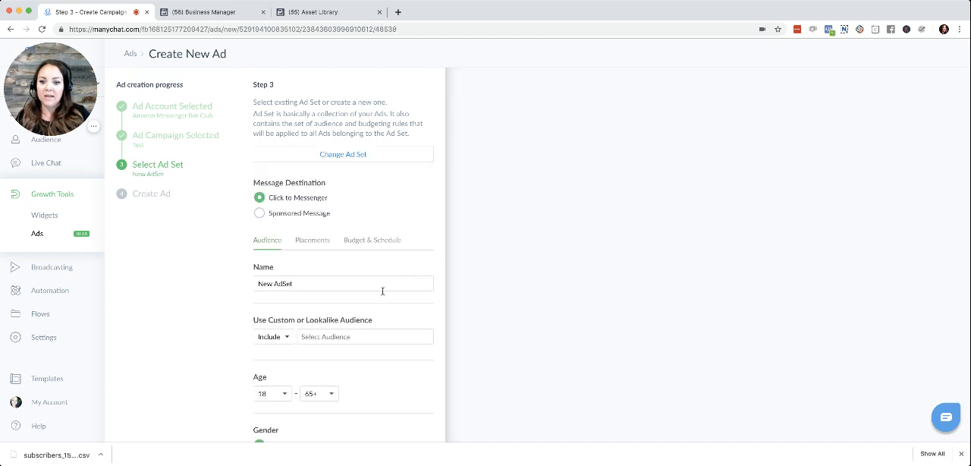
{"action": "scroll", "coordinate": [389, 307], "scroll_direction": "down", "scroll_amount": 2}
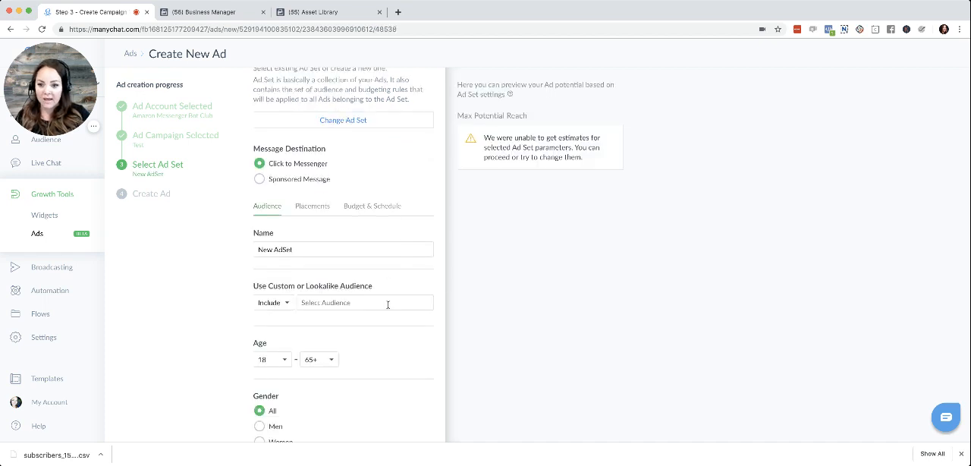
{"action": "left_click", "coordinate": [383, 303]}
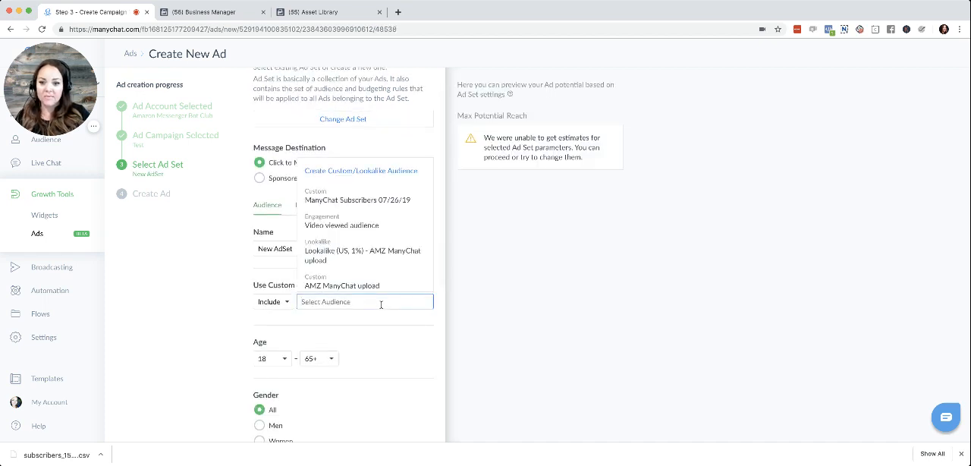
{"action": "left_click", "coordinate": [371, 200]}
{"action": "left_click", "coordinate": [416, 370]}
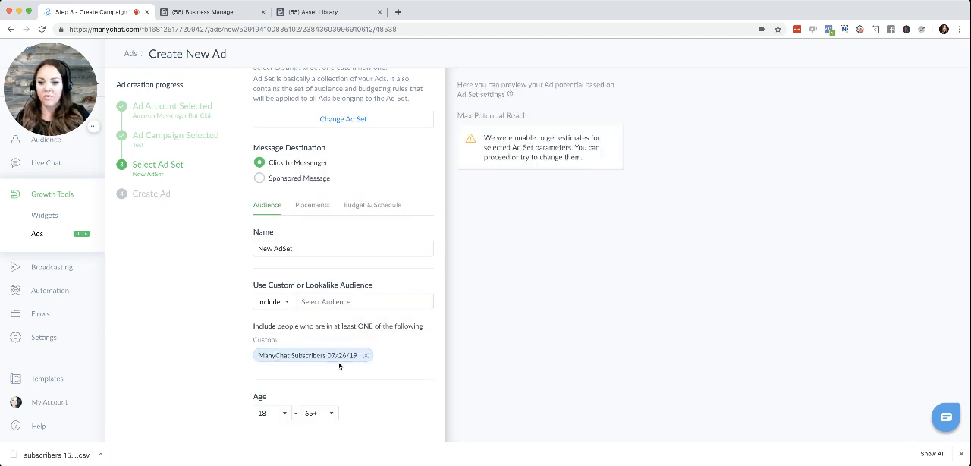
Review the ad set's age, gender, location, language and targeting options alongside the included custom audience.
{"action": "scroll", "coordinate": [385, 337], "scroll_direction": "down", "scroll_amount": 4}
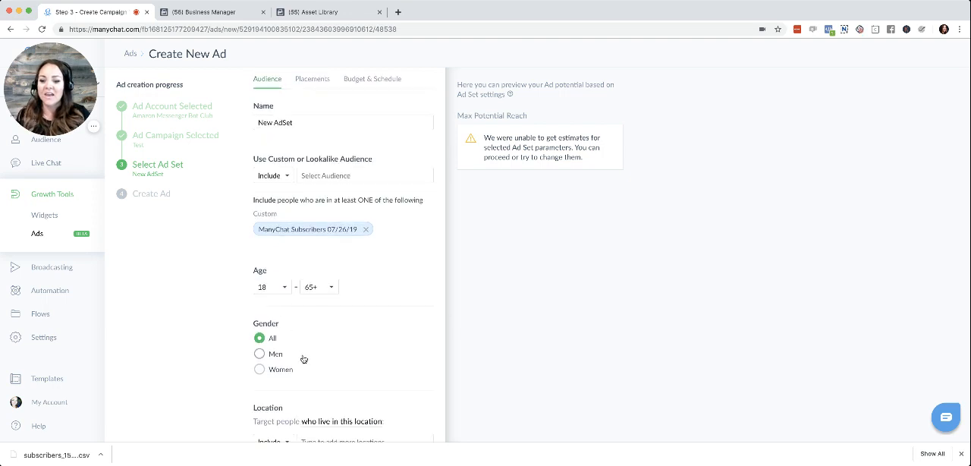
{"action": "scroll", "coordinate": [301, 359], "scroll_direction": "down", "scroll_amount": 3}
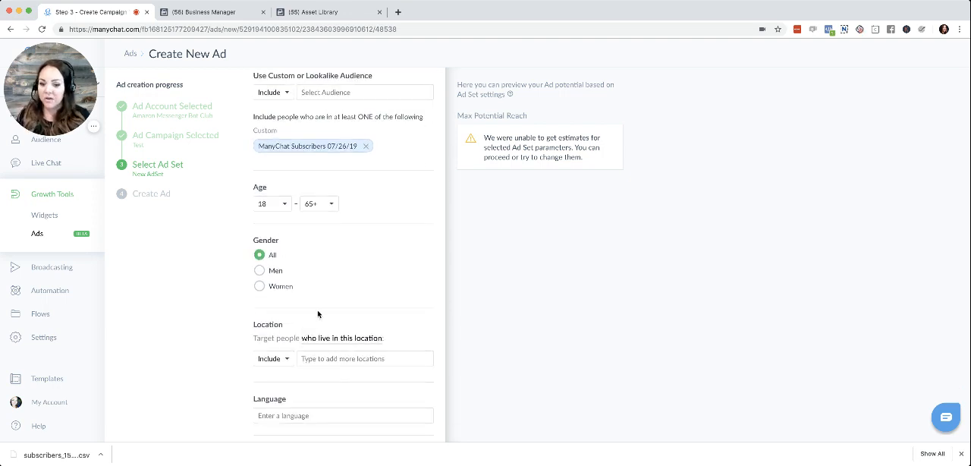
{"action": "scroll", "coordinate": [410, 277], "scroll_direction": "down", "scroll_amount": 5}
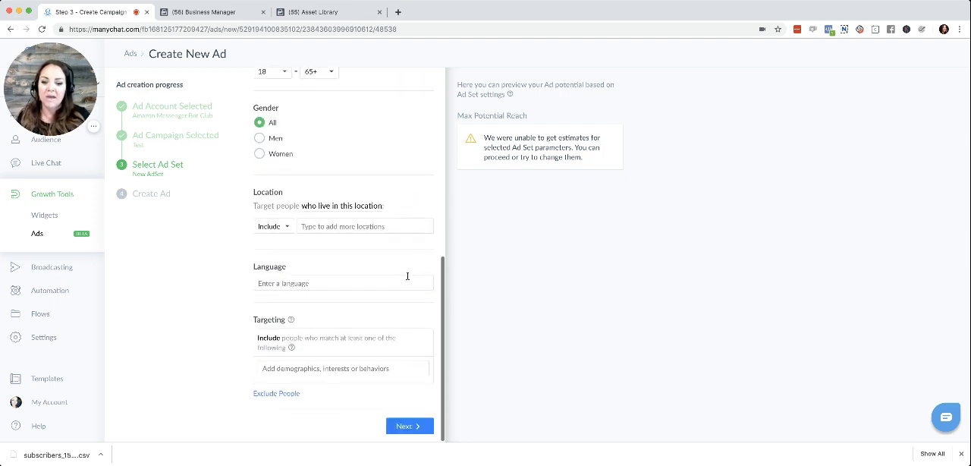
{"action": "scroll", "coordinate": [377, 219], "scroll_direction": "up", "scroll_amount": 3}
{"action": "scroll", "coordinate": [398, 149], "scroll_direction": "up", "scroll_amount": 1}
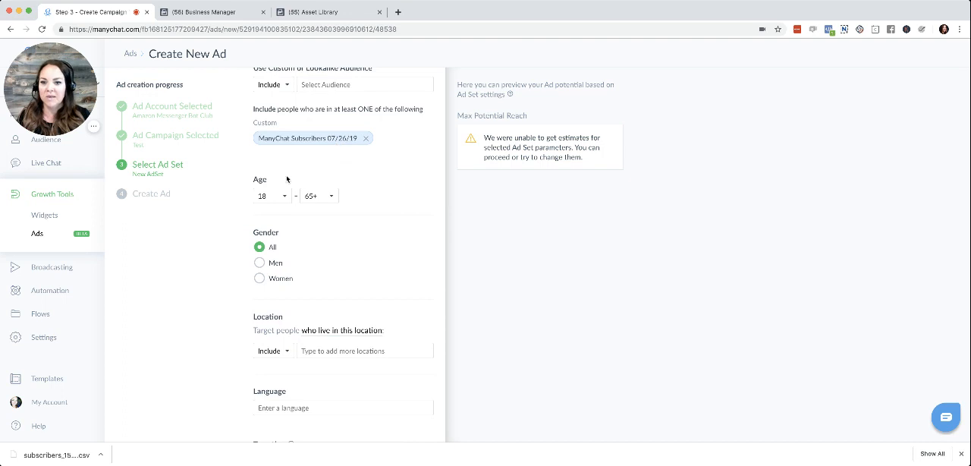
{"action": "scroll", "coordinate": [392, 225], "scroll_direction": "down", "scroll_amount": 3}
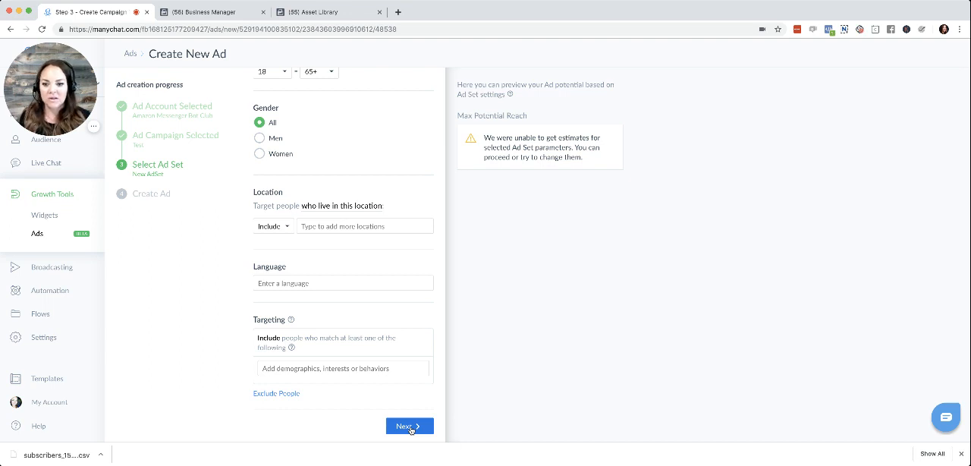
{"action": "scroll", "coordinate": [369, 119], "scroll_direction": "up", "scroll_amount": 5}
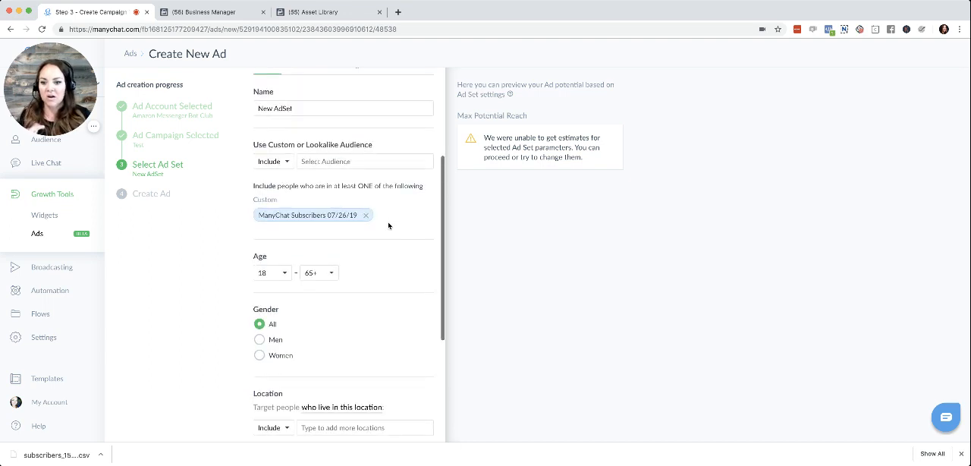